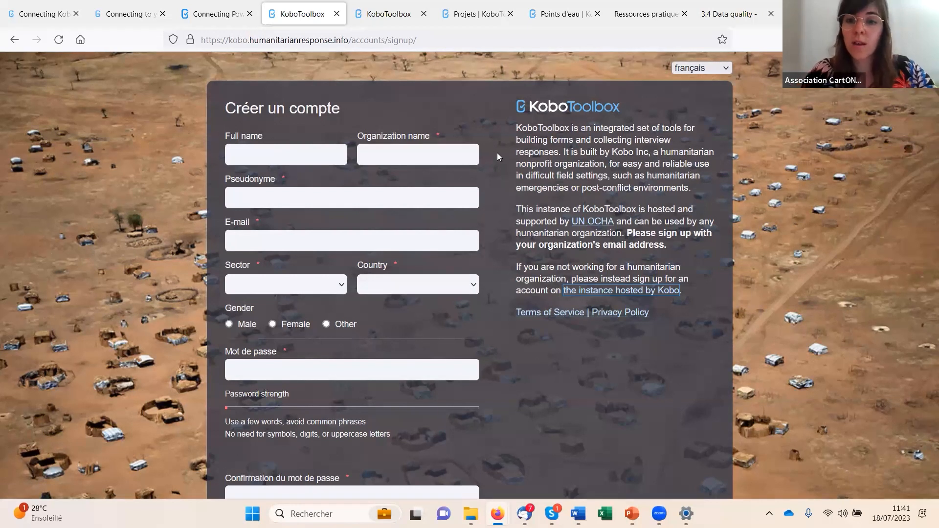
- Compare the account sign-up page on kf.kobotoolbox.org with the one on kobo.humanitarianresponse.info
{"action": "left_click", "coordinate": [387, 15]}
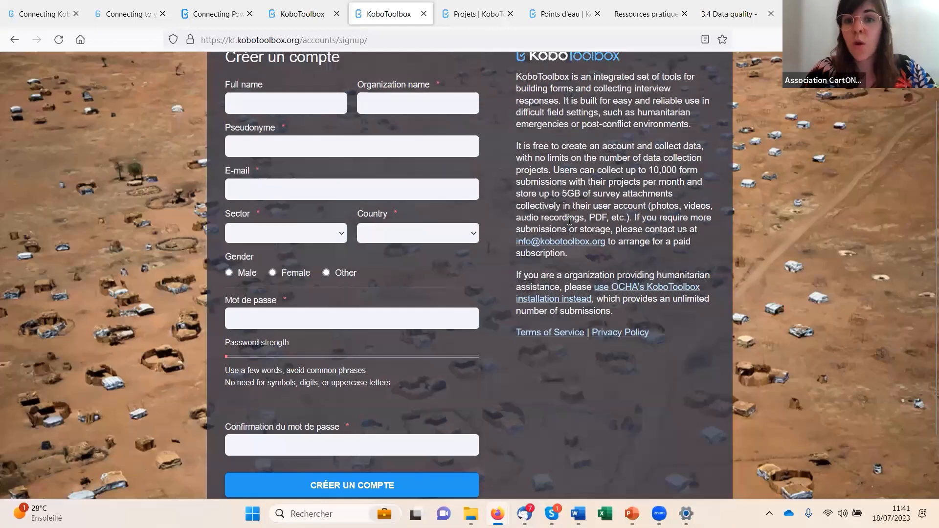
{"action": "scroll", "coordinate": [570, 221], "scroll_direction": "up", "scroll_amount": 2}
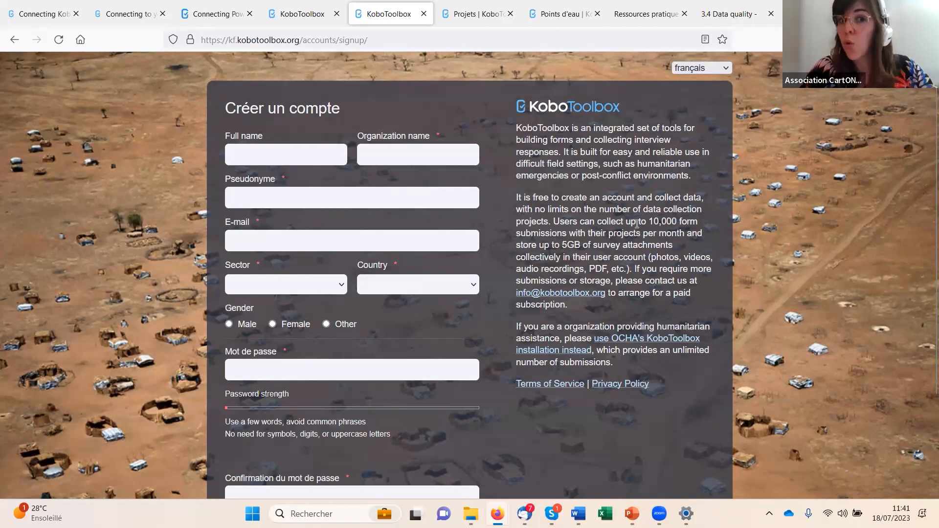
{"action": "left_click", "coordinate": [292, 17]}
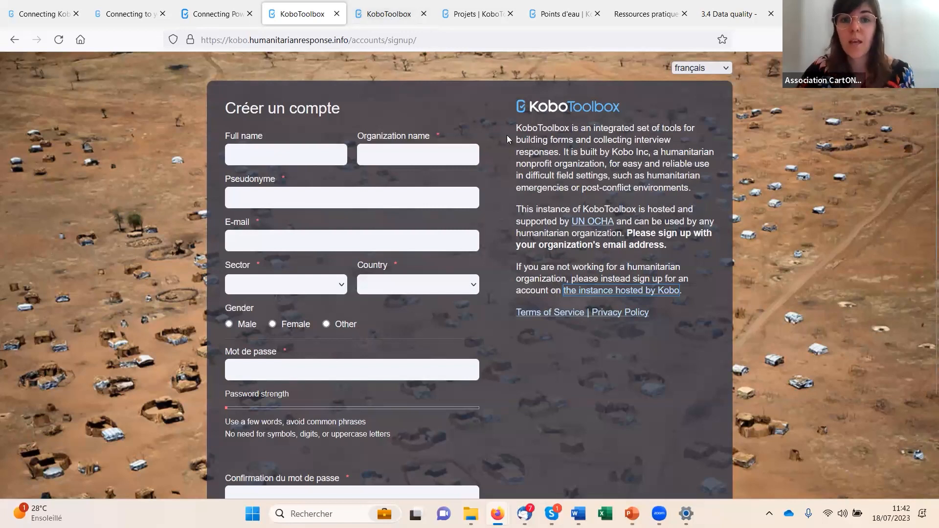
- Show the KoboToolbox project list and look through its deployed and draft projects
{"action": "left_click", "coordinate": [471, 19]}
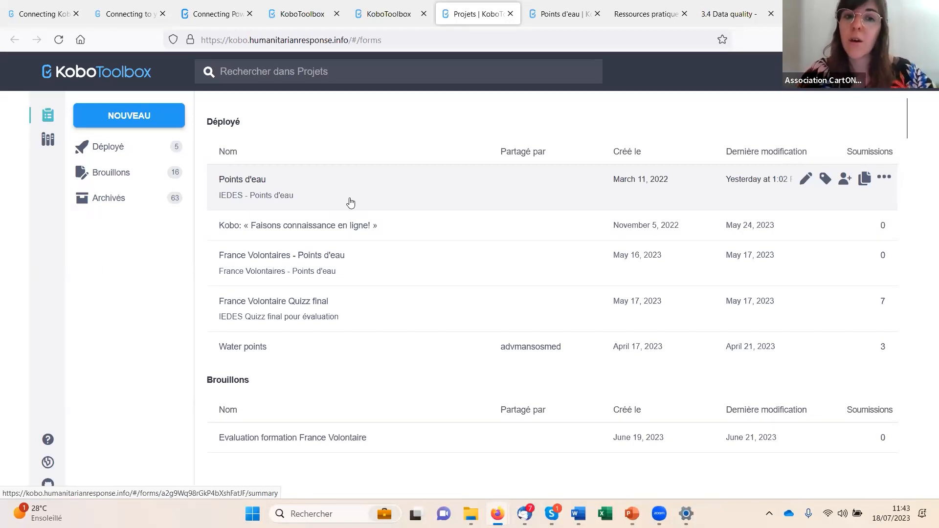
{"action": "scroll", "coordinate": [366, 378], "scroll_direction": "down", "scroll_amount": 2}
{"action": "scroll", "coordinate": [366, 378], "scroll_direction": "down", "scroll_amount": 1}
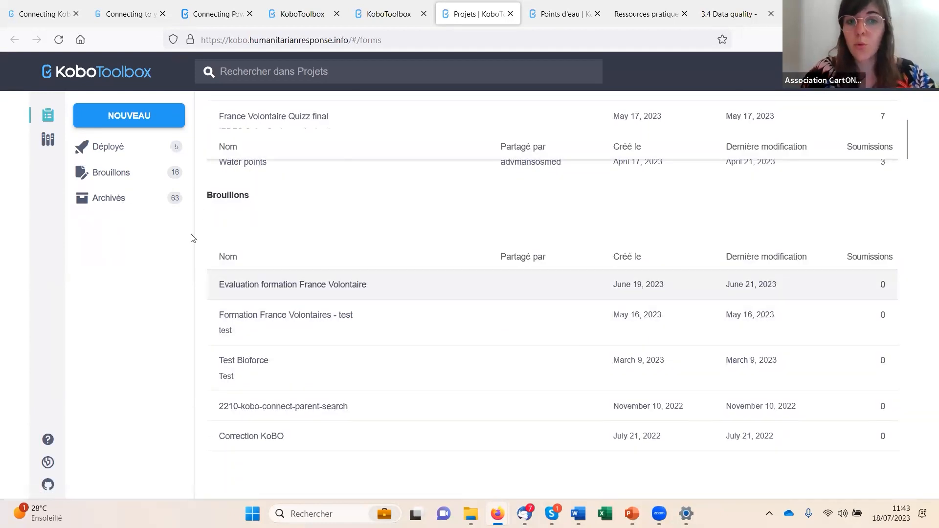
{"action": "scroll", "coordinate": [338, 332], "scroll_direction": "up", "scroll_amount": 2}
{"action": "scroll", "coordinate": [339, 323], "scroll_direction": "up", "scroll_amount": 1}
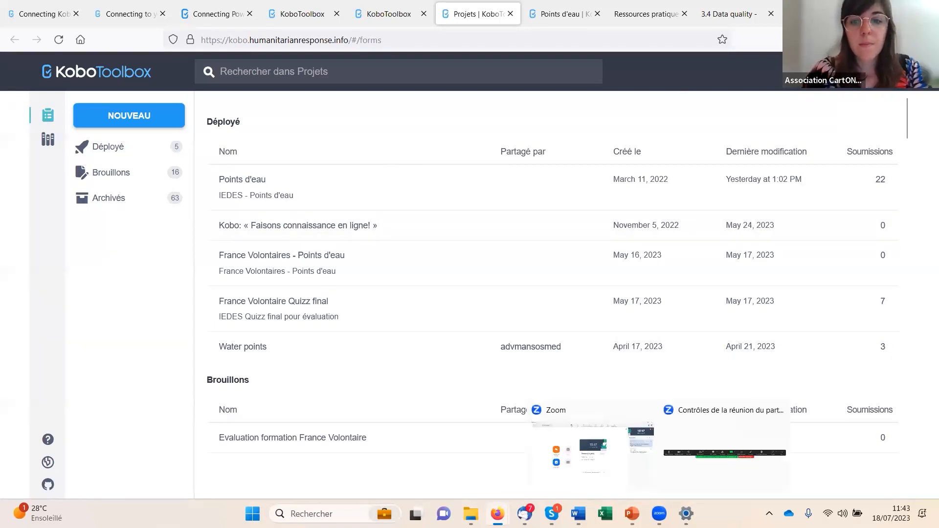
- Switch to the Webinaire_collecte_3_Final presentation in PowerPoint and present it up to the slide "Création de votre compte Kobo"
{"action": "mouse_move", "coordinate": [631, 513]}
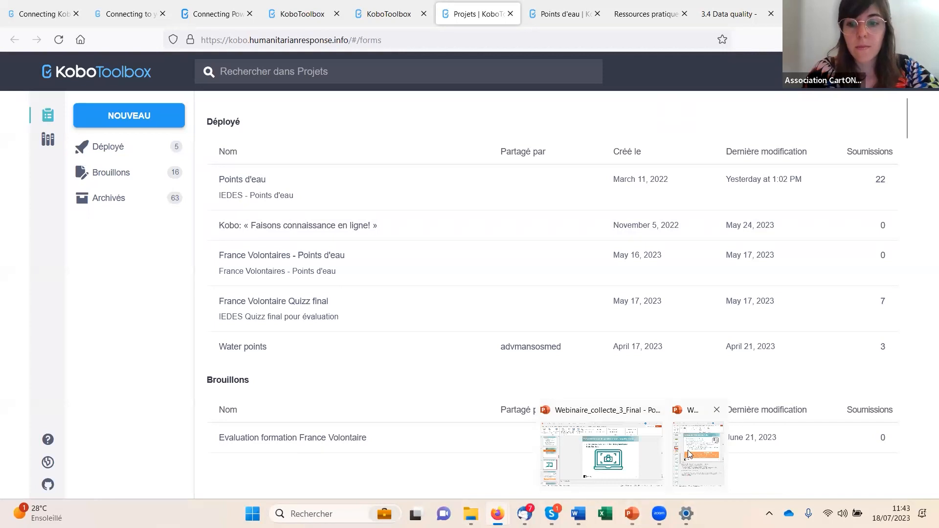
{"action": "left_click", "coordinate": [610, 452]}
{"action": "left_click", "coordinate": [78, 74]}
{"action": "left_click", "coordinate": [203, 19]}
{"action": "left_click", "coordinate": [205, 38]}
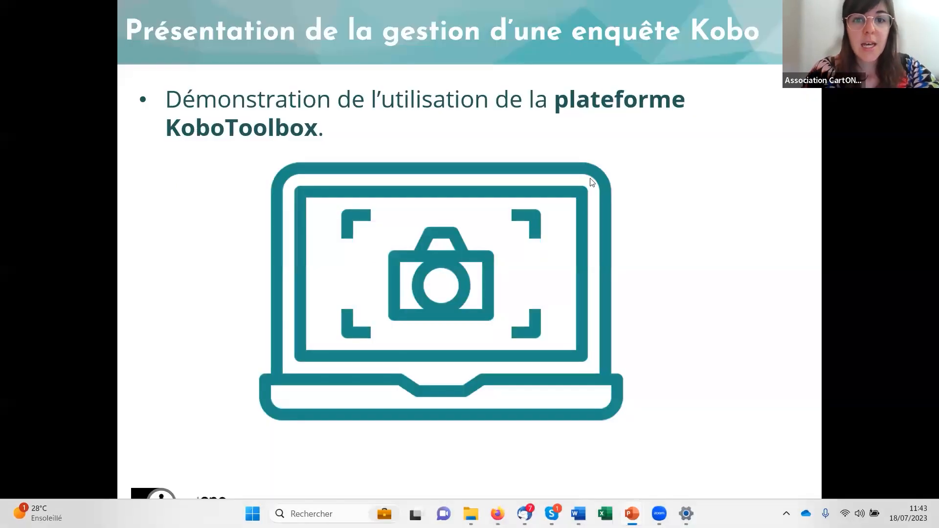
{"action": "left_click", "coordinate": [671, 108]}
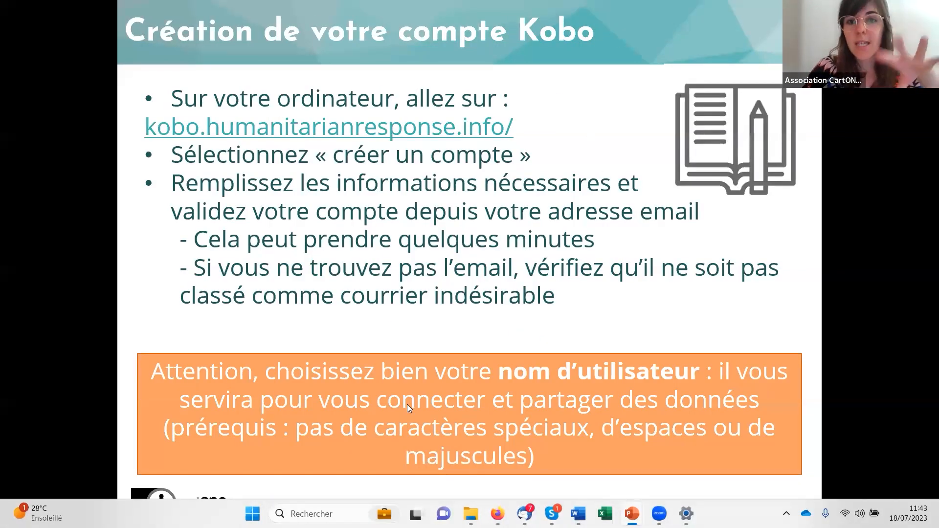
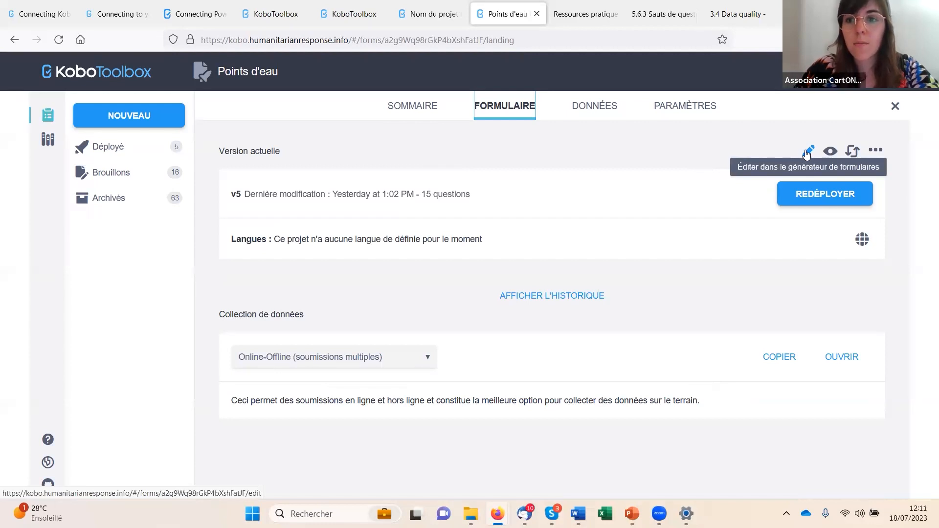
- Open the Points d'eau form in the form builder and view the settings of the "Date de l'enquête" question
{"action": "left_click", "coordinate": [806, 152]}
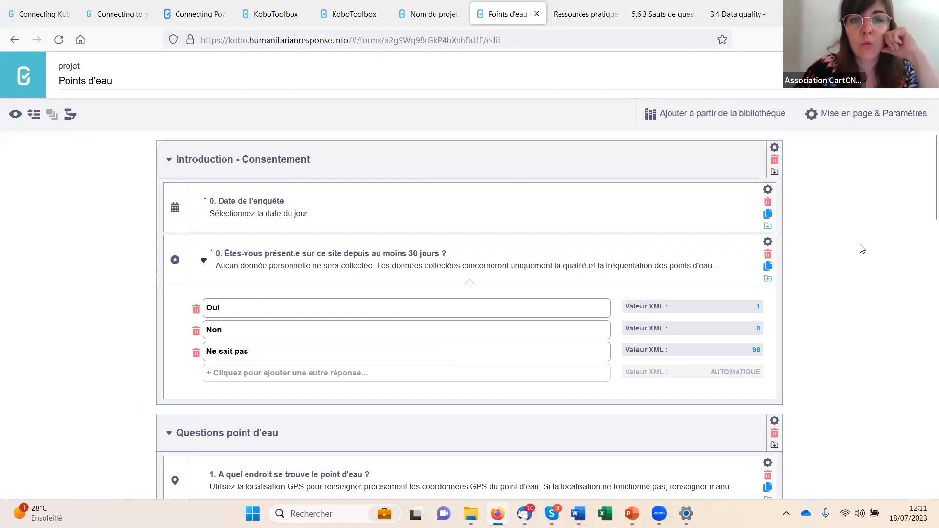
{"action": "scroll", "coordinate": [349, 247], "scroll_direction": "down", "scroll_amount": 1}
{"action": "scroll", "coordinate": [286, 202], "scroll_direction": "up", "scroll_amount": 1}
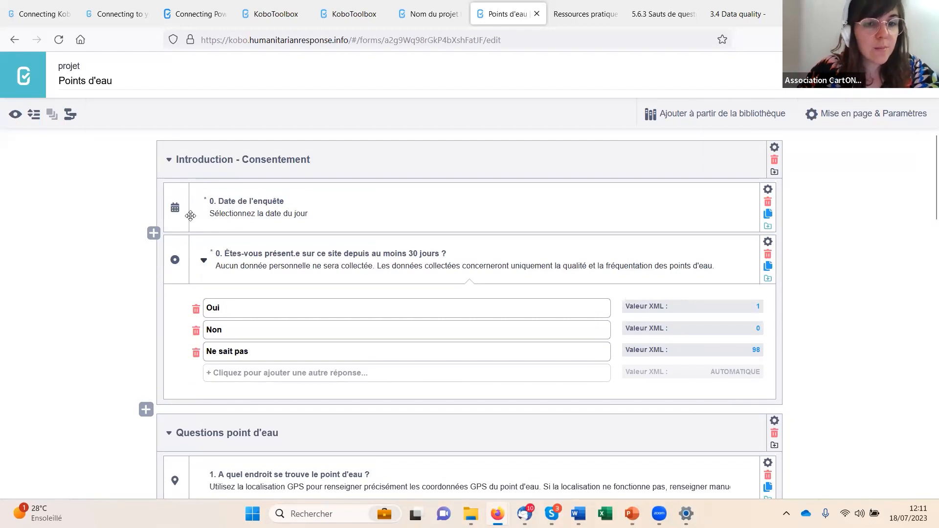
{"action": "left_click", "coordinate": [767, 191]}
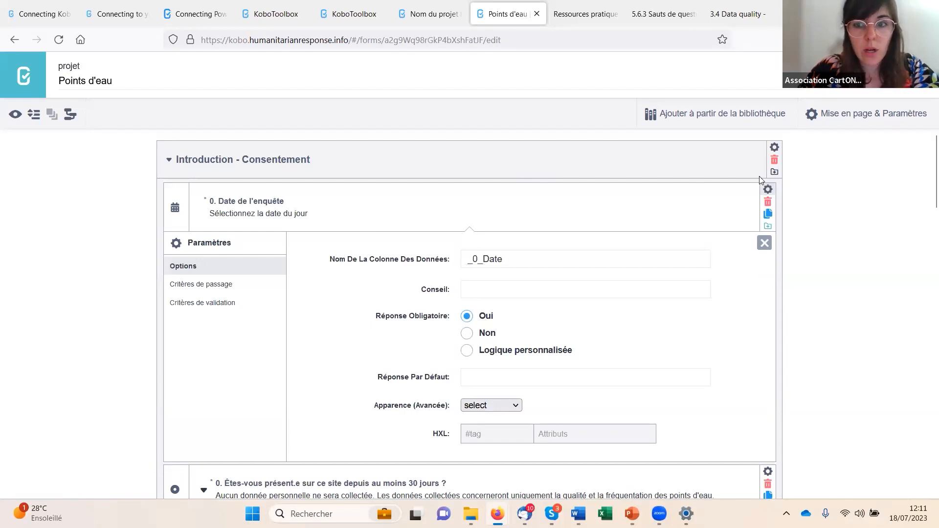
{"action": "left_click", "coordinate": [767, 189]}
{"action": "scroll", "coordinate": [313, 293], "scroll_direction": "down", "scroll_amount": 1}
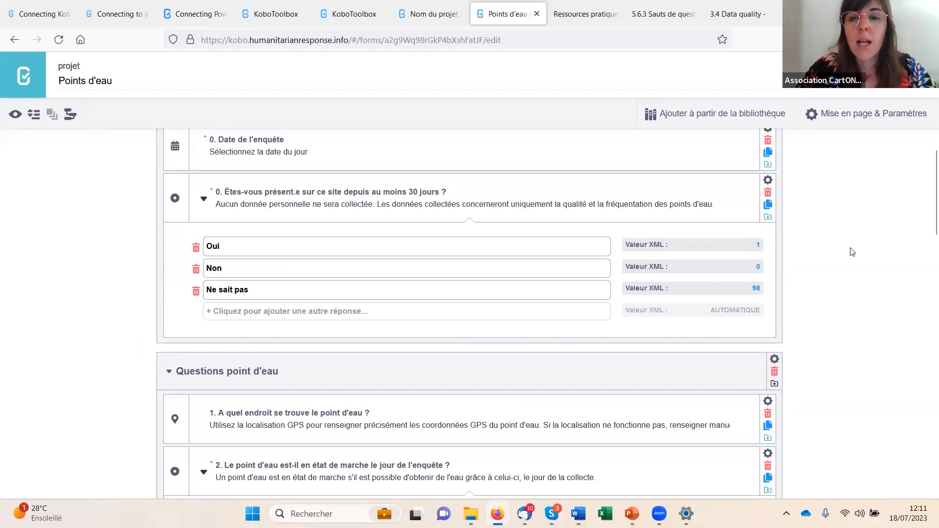
- View the settings of the "Êtes-vous présent.e sur ce site depuis au moins 30 jours ?" question, then close them
{"action": "scroll", "coordinate": [843, 286], "scroll_direction": "up", "scroll_amount": 1}
{"action": "scroll", "coordinate": [812, 298], "scroll_direction": "down", "scroll_amount": 1}
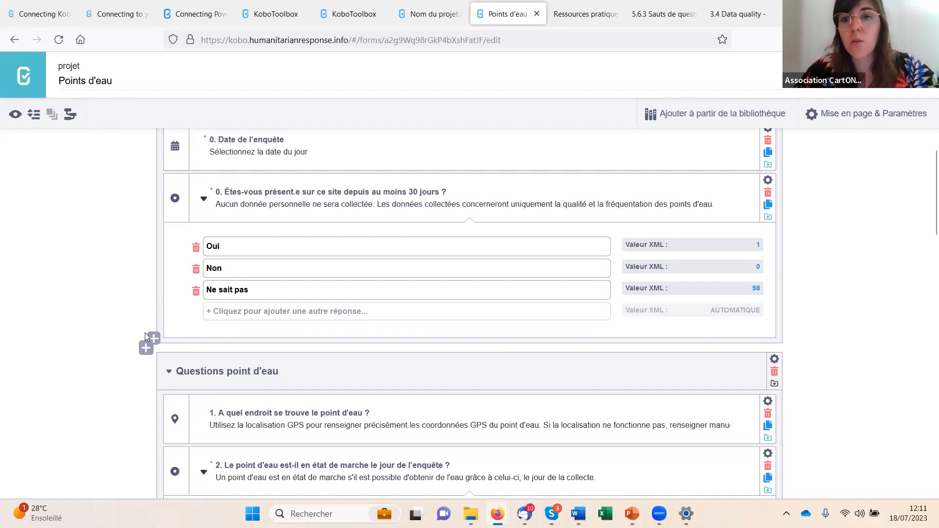
{"action": "scroll", "coordinate": [424, 287], "scroll_direction": "up", "scroll_amount": 1}
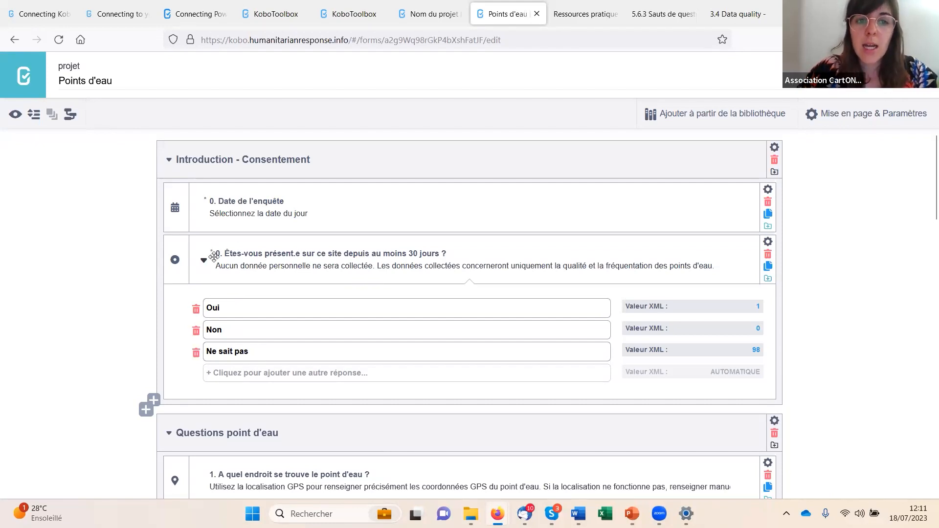
{"action": "left_click", "coordinate": [767, 242]}
{"action": "scroll", "coordinate": [249, 342], "scroll_direction": "down", "scroll_amount": 1}
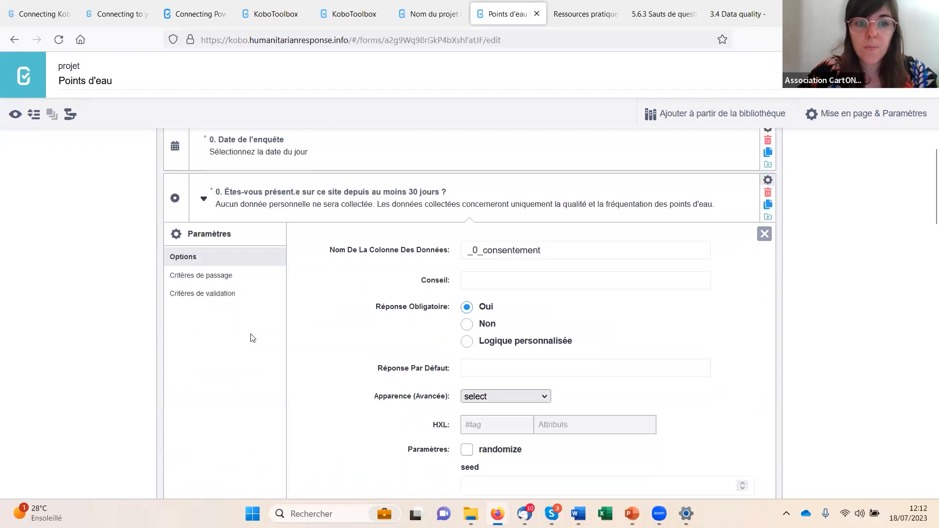
{"action": "left_click", "coordinate": [768, 180]}
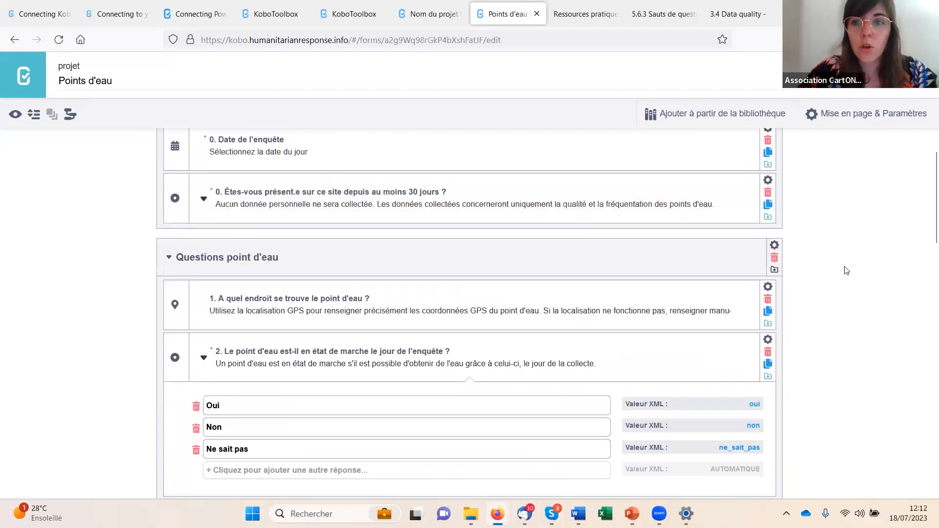
{"action": "scroll", "coordinate": [846, 271], "scroll_direction": "up", "scroll_amount": 1}
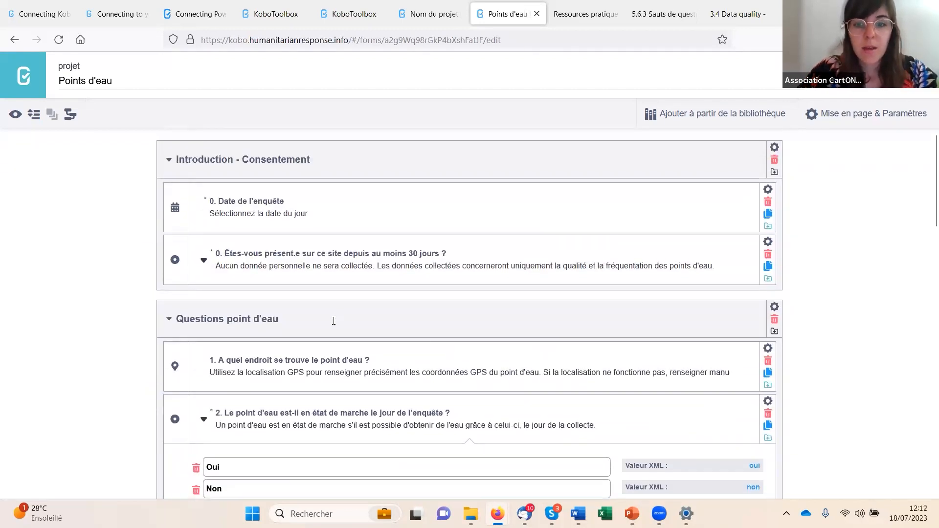
- Look over the questions in the introduction and "Questions point d'eau" groups, including the wording of the 30-day presence question
{"action": "scroll", "coordinate": [391, 352], "scroll_direction": "down", "scroll_amount": 3}
{"action": "scroll", "coordinate": [430, 367], "scroll_direction": "up", "scroll_amount": 3}
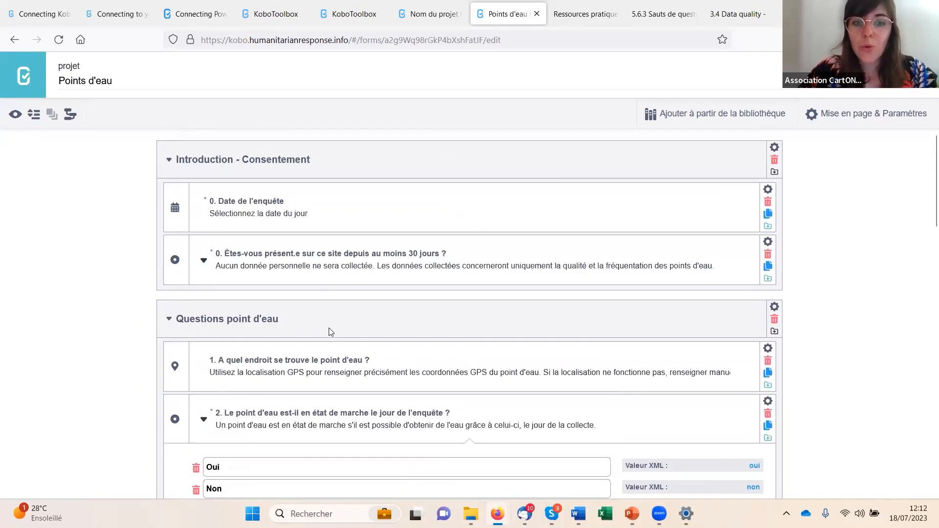
{"action": "scroll", "coordinate": [359, 381], "scroll_direction": "down", "scroll_amount": 1}
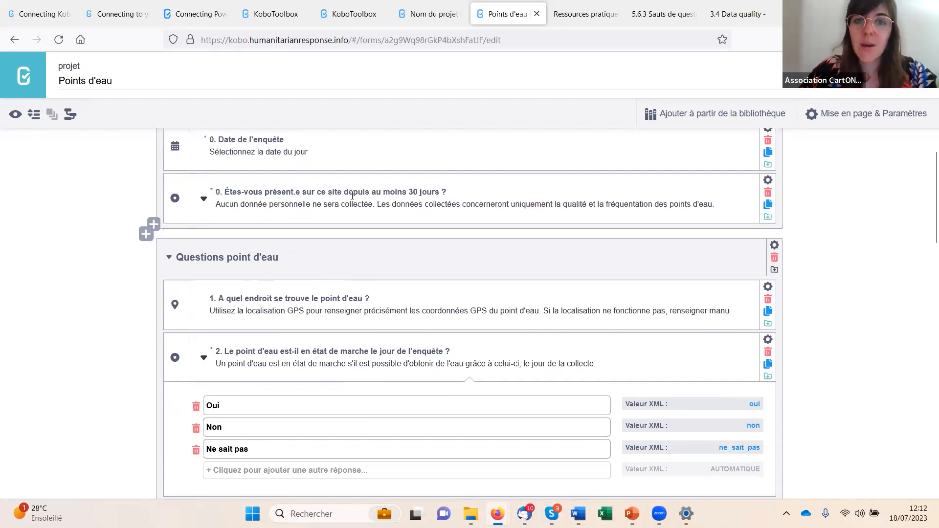
{"action": "left_click", "coordinate": [452, 193]}
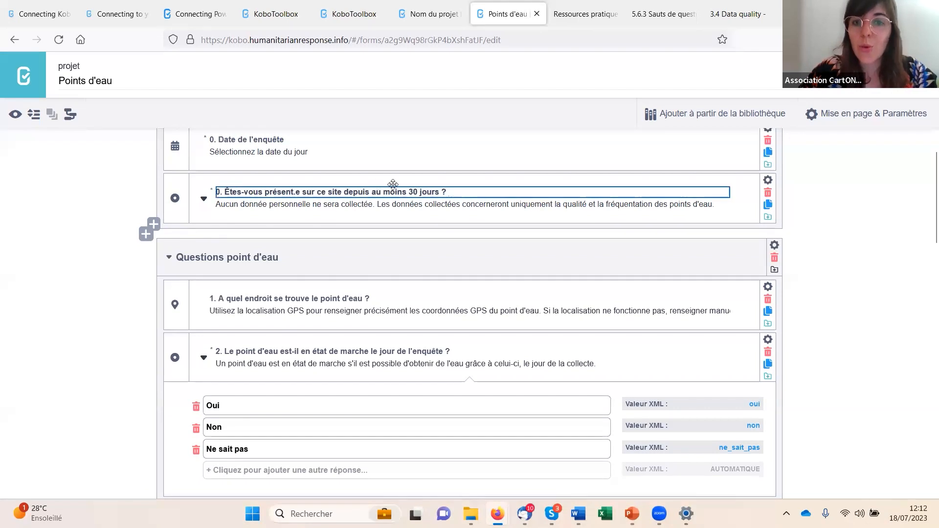
{"action": "left_click", "coordinate": [879, 217]}
{"action": "scroll", "coordinate": [580, 308], "scroll_direction": "down", "scroll_amount": 1}
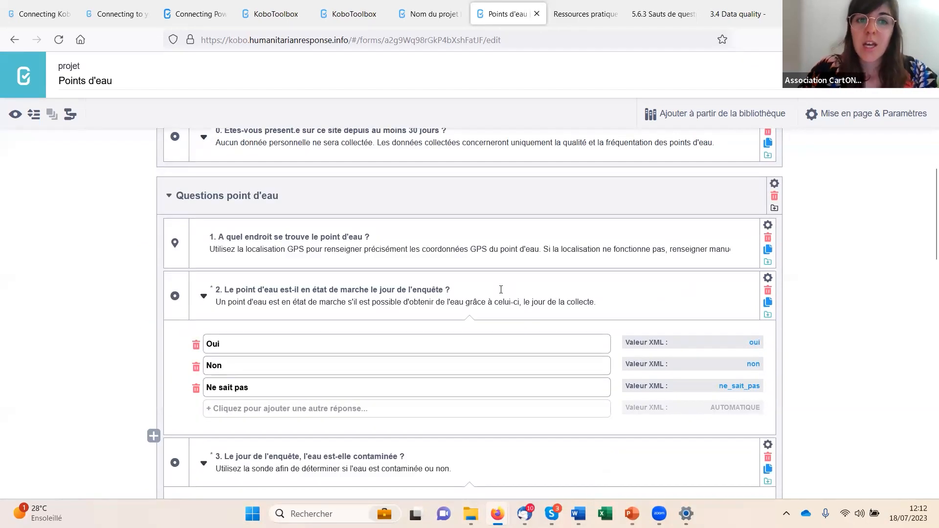
{"action": "scroll", "coordinate": [499, 290], "scroll_direction": "up", "scroll_amount": 2}
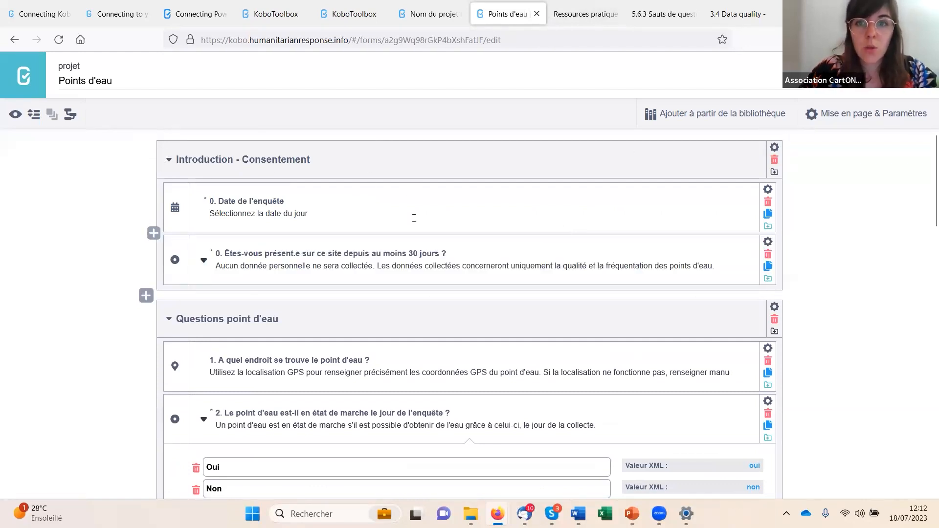
- In the Nom du projet form, group "Quel est votre genre ?" and "Êtes-vous enceinte ?" and name the group "Group 1"
{"action": "left_click", "coordinate": [430, 16]}
{"action": "scroll", "coordinate": [266, 354], "scroll_direction": "up", "scroll_amount": 2}
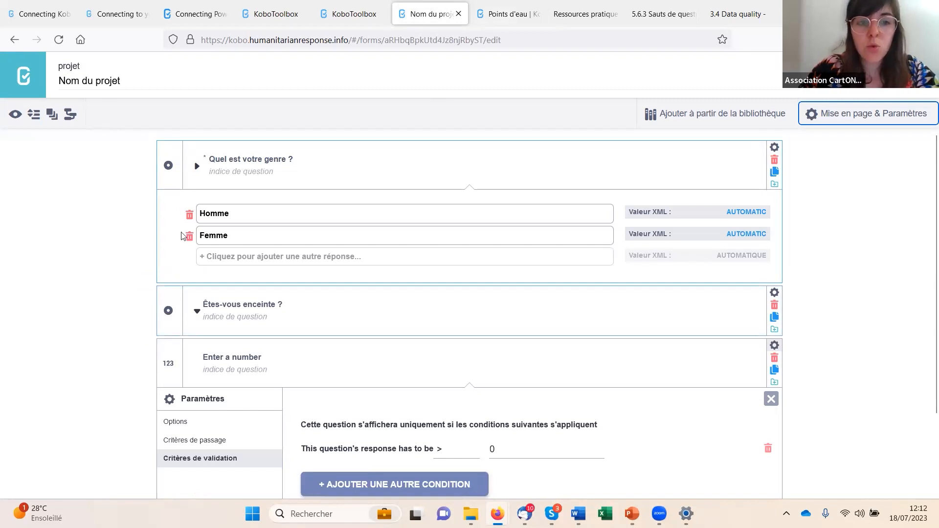
{"action": "left_click", "coordinate": [51, 115]}
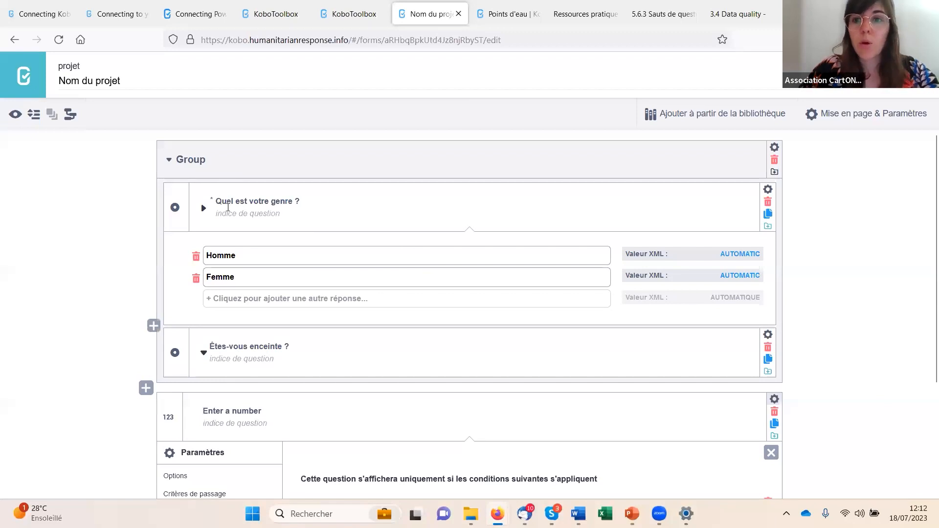
{"action": "left_click", "coordinate": [232, 164]}
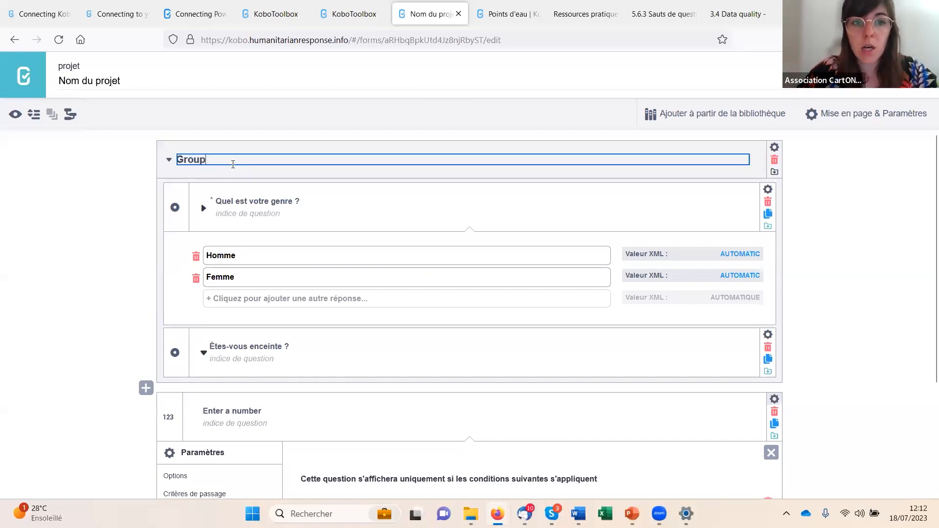
{"action": "left_click", "coordinate": [112, 172]}
- Return to the Points d'eau form and rename its first group "Introduction"
{"action": "left_click", "coordinate": [507, 16]}
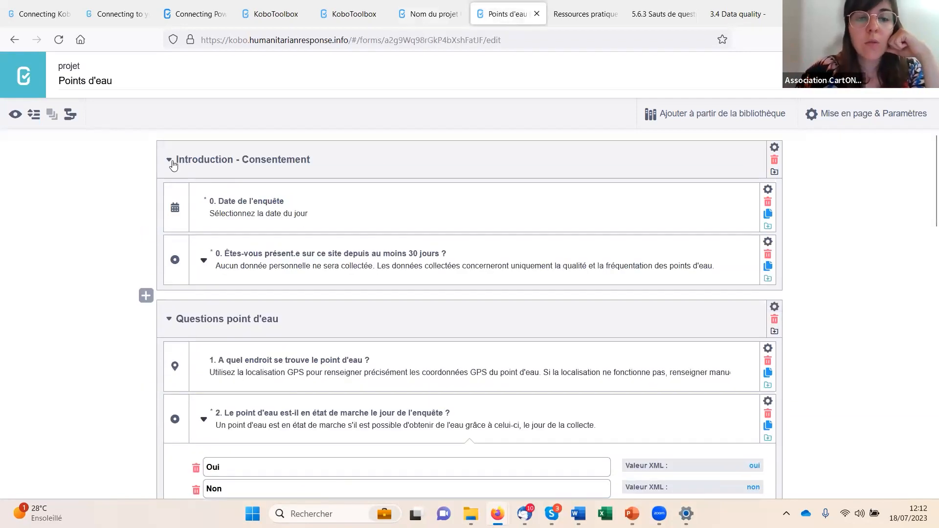
{"action": "double_click", "coordinate": [291, 159]}
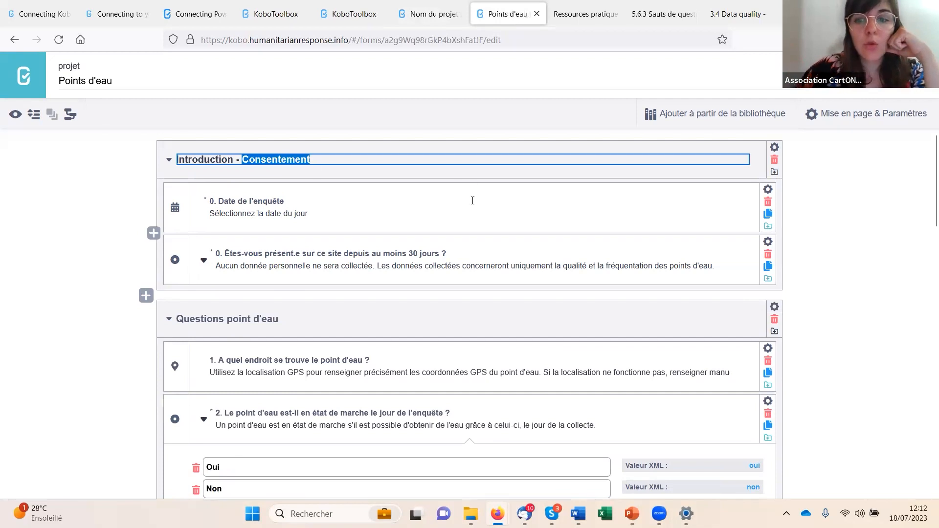
{"action": "key", "text": "BackSpace"}
{"action": "left_click", "coordinate": [33, 202]}
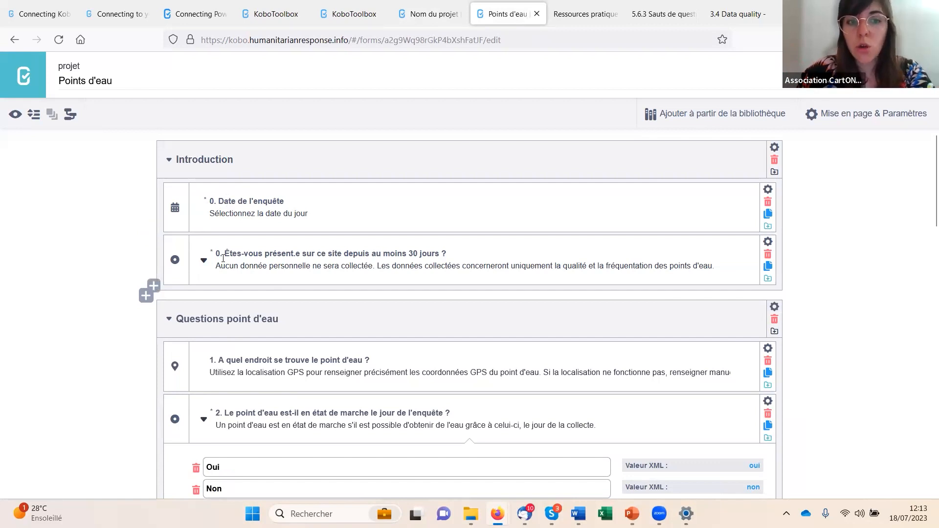
- Look through the "Questions point d'eau" group, collapse it and "Fin de l'enquête", and expand "Questions point d'eau" again
{"action": "scroll", "coordinate": [103, 315], "scroll_direction": "down", "scroll_amount": 2}
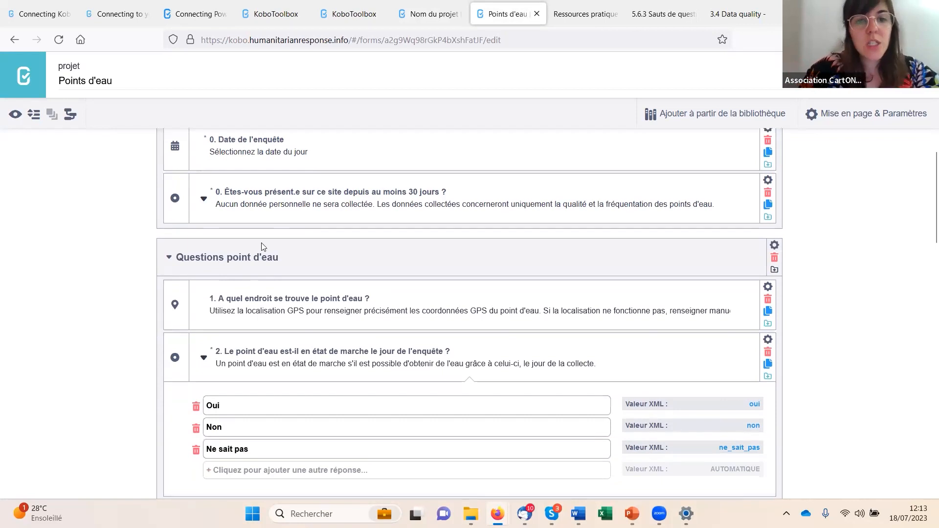
{"action": "scroll", "coordinate": [425, 366], "scroll_direction": "down", "scroll_amount": 10}
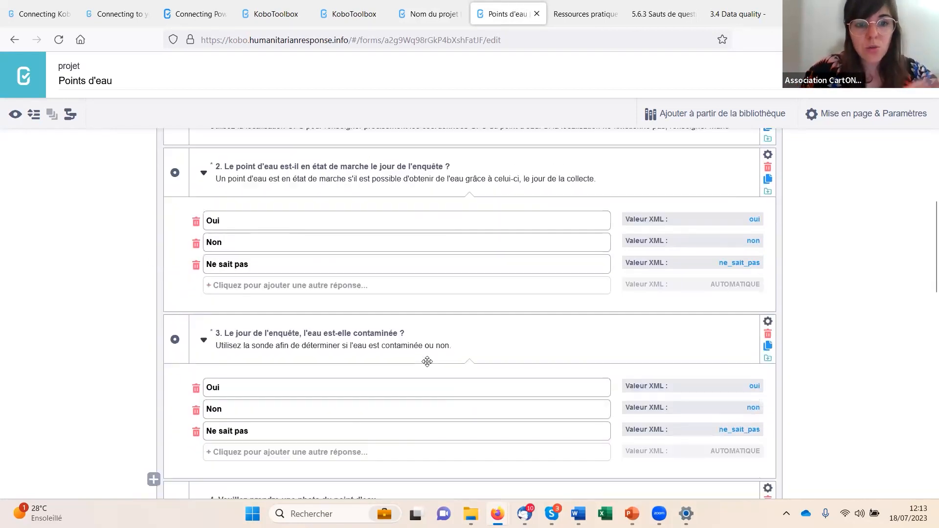
{"action": "scroll", "coordinate": [426, 366], "scroll_direction": "down", "scroll_amount": 4}
{"action": "scroll", "coordinate": [426, 365], "scroll_direction": "up", "scroll_amount": 14}
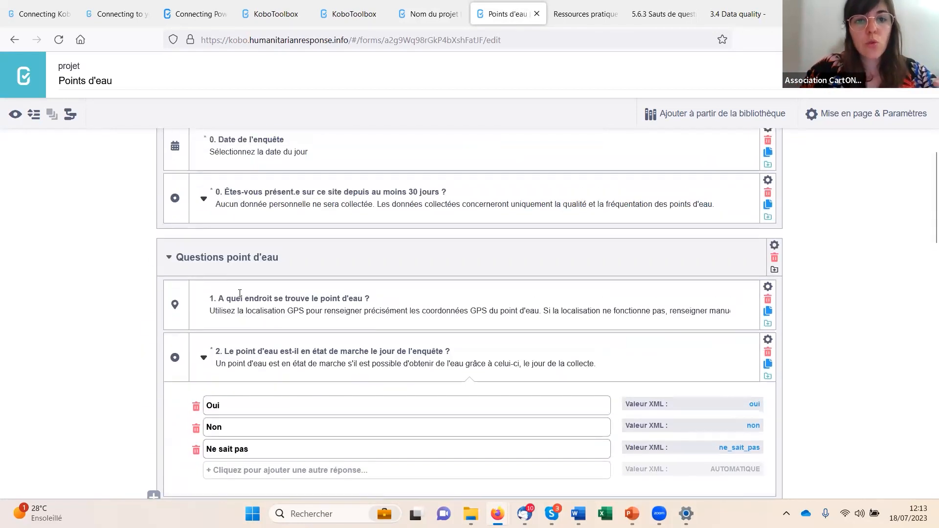
{"action": "left_click", "coordinate": [169, 257]}
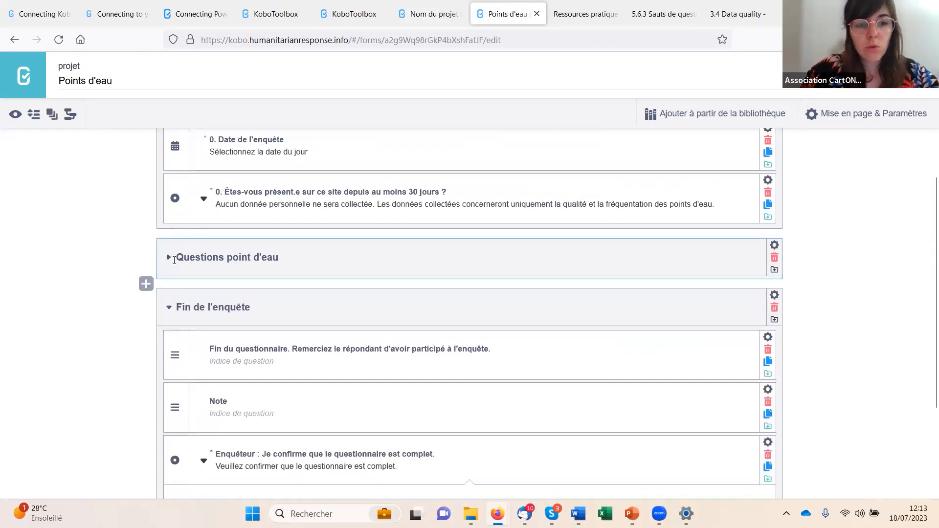
{"action": "left_click", "coordinate": [168, 308]}
{"action": "left_click", "coordinate": [169, 319]}
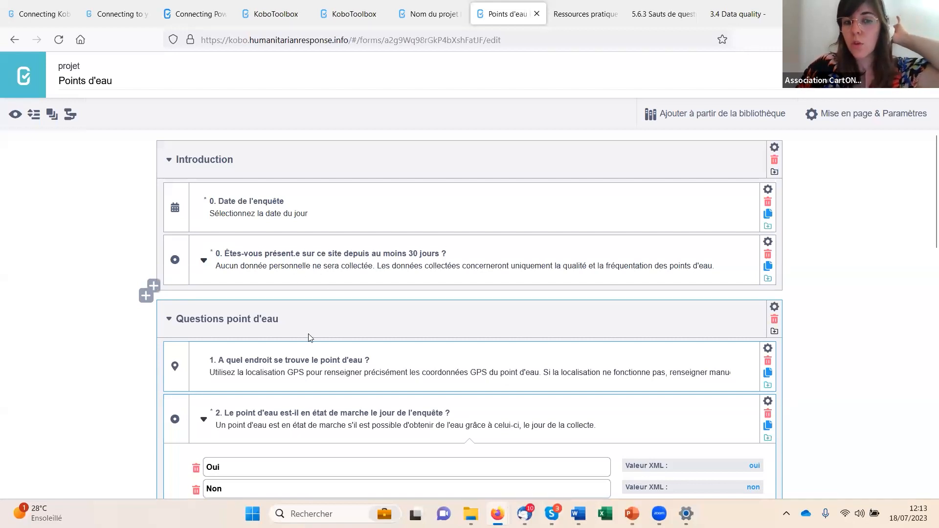
- Examine the skip criteria of the "Questions point d'eau" group, collapse the group and close its settings
{"action": "left_click", "coordinate": [774, 307]}
{"action": "left_click", "coordinate": [177, 397]}
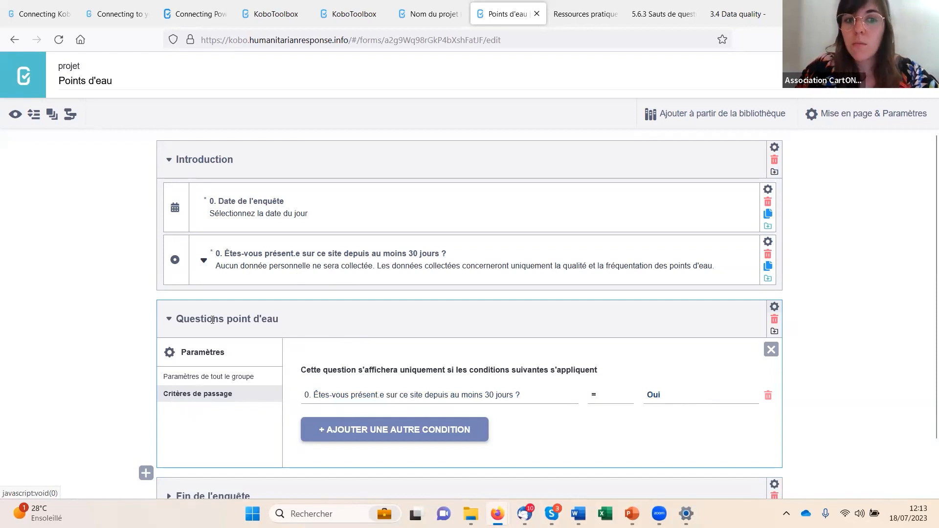
{"action": "left_click", "coordinate": [242, 334]}
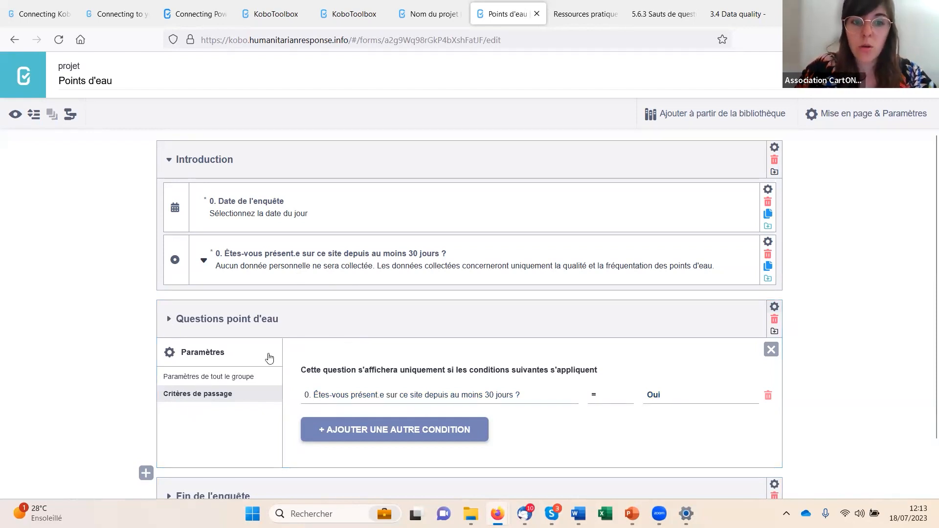
{"action": "scroll", "coordinate": [195, 306], "scroll_direction": "down", "scroll_amount": 2}
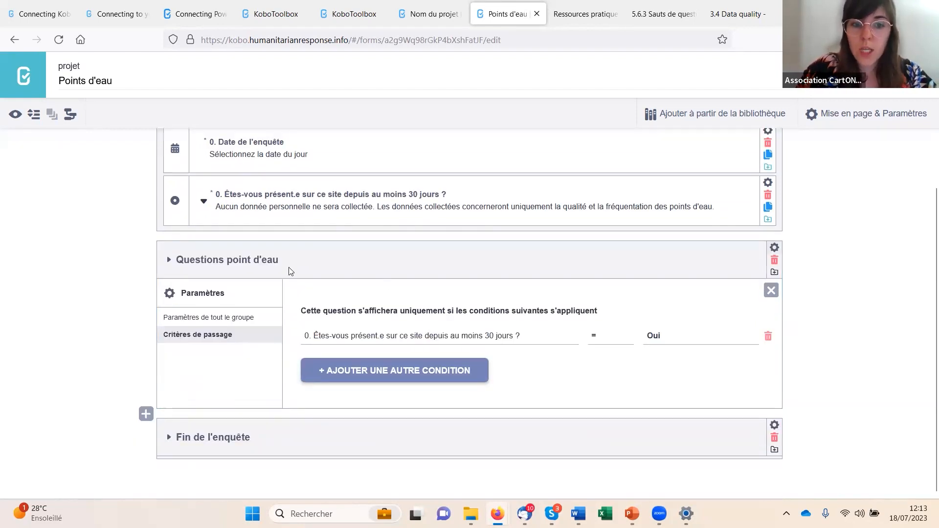
{"action": "left_click", "coordinate": [775, 247]}
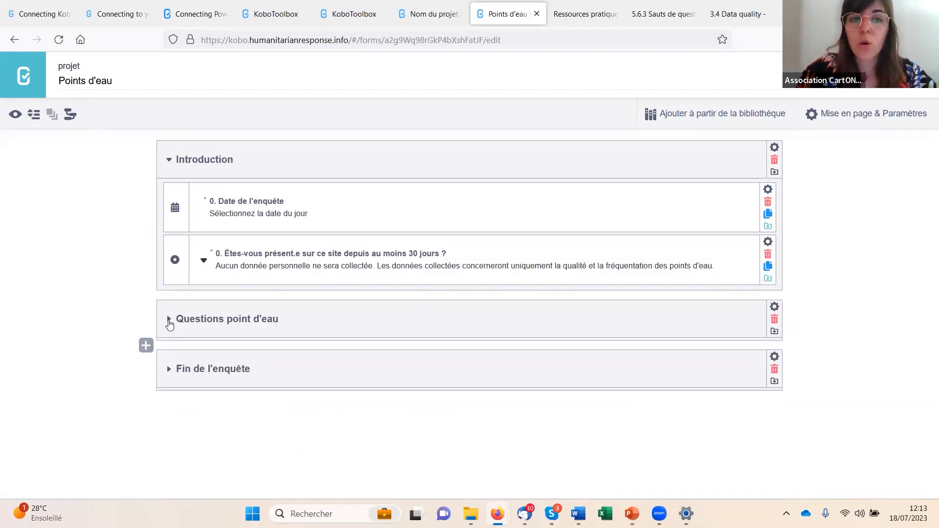
- Expand the "Questions point d'eau" group, review its questions and open the settings of "A quel endroit se trouve le point d'eau ?"
{"action": "left_click", "coordinate": [168, 322]}
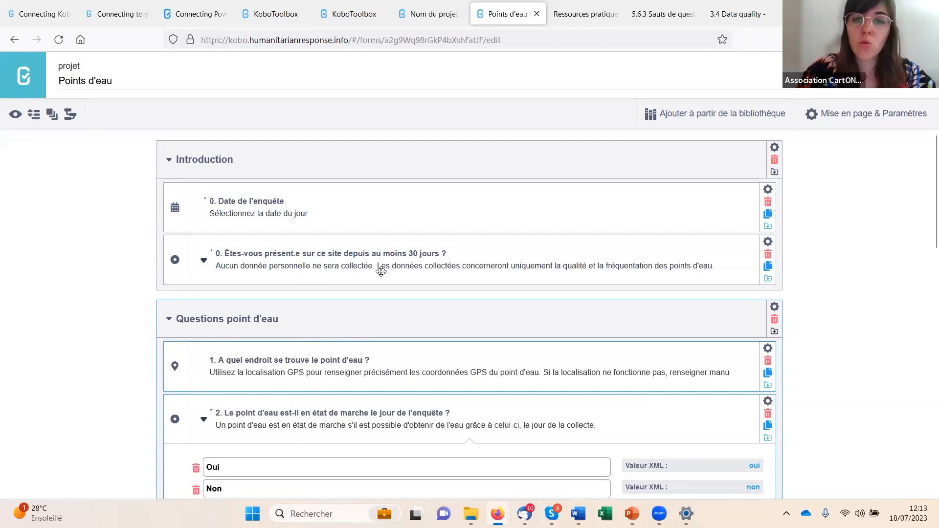
{"action": "scroll", "coordinate": [254, 337], "scroll_direction": "down", "scroll_amount": 2}
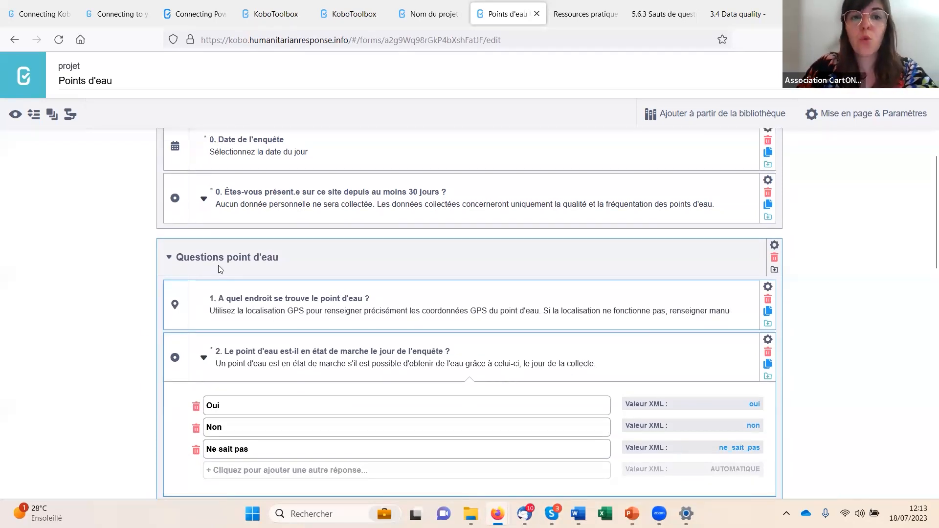
{"action": "scroll", "coordinate": [264, 331], "scroll_direction": "down", "scroll_amount": 3}
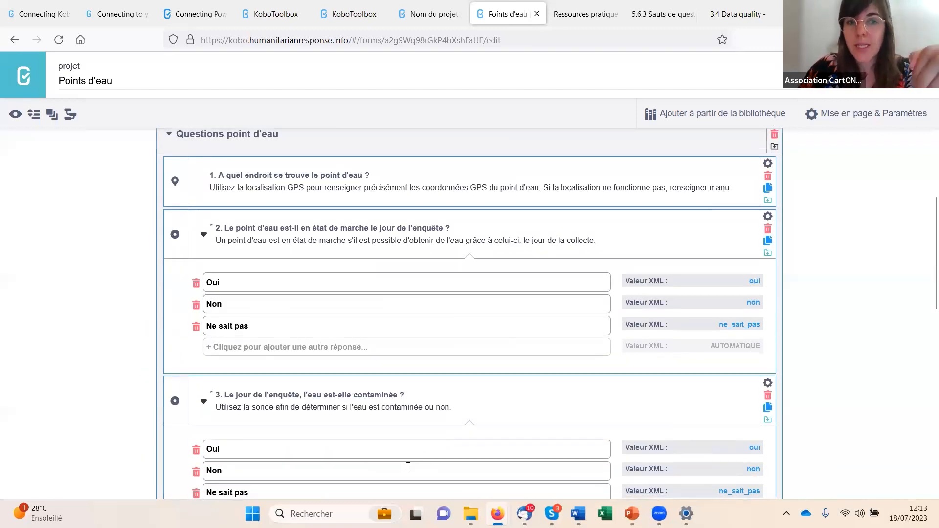
{"action": "scroll", "coordinate": [308, 370], "scroll_direction": "up", "scroll_amount": 4}
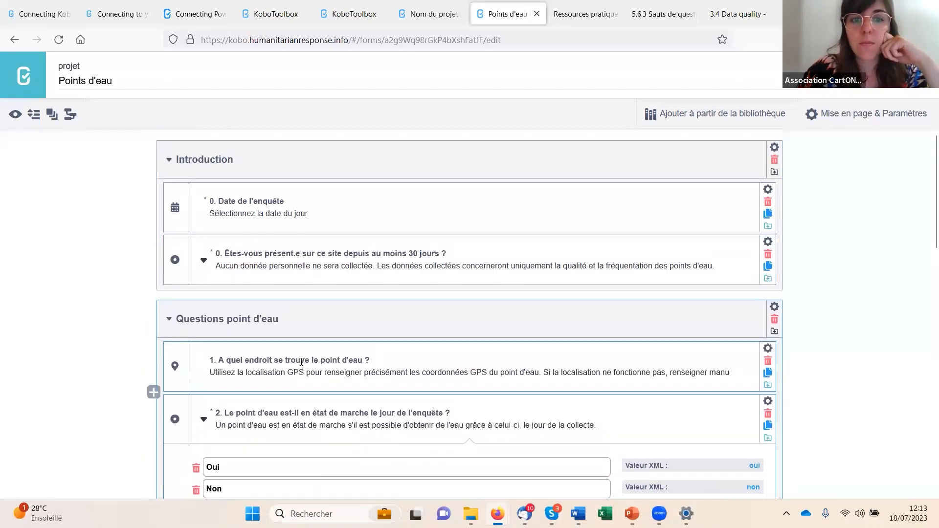
{"action": "left_click", "coordinate": [302, 311]}
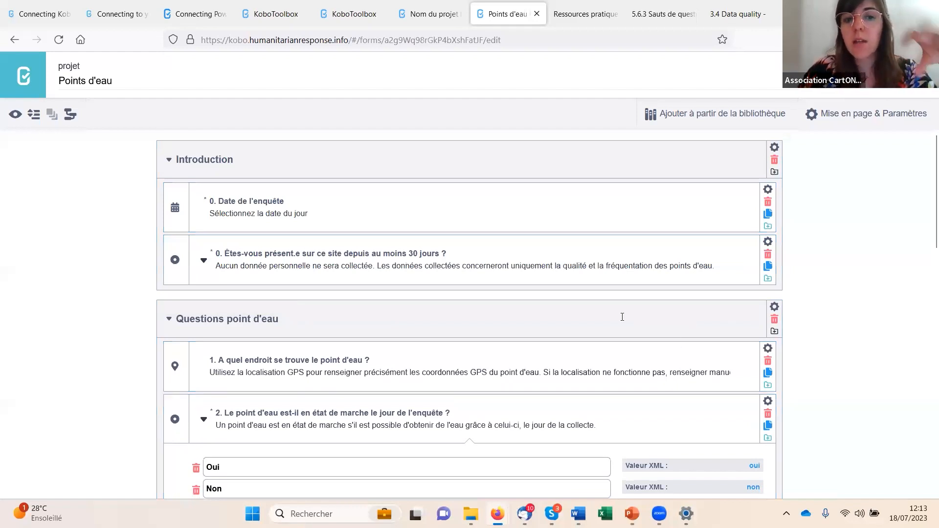
{"action": "left_click", "coordinate": [768, 353]}
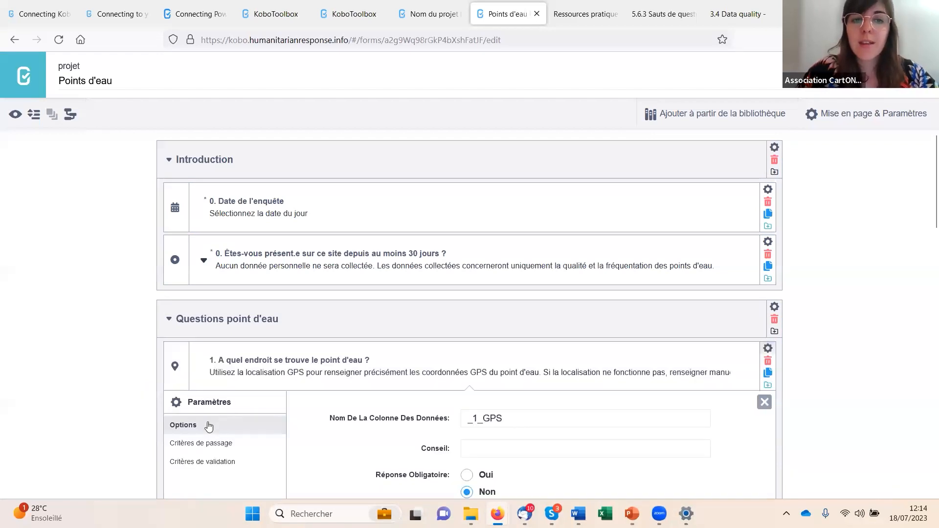
- Check the validation and skip criteria of "A quel endroit se trouve le point d'eau ?" and close its settings
{"action": "left_click", "coordinate": [208, 462]}
{"action": "scroll", "coordinate": [483, 404], "scroll_direction": "down", "scroll_amount": 1}
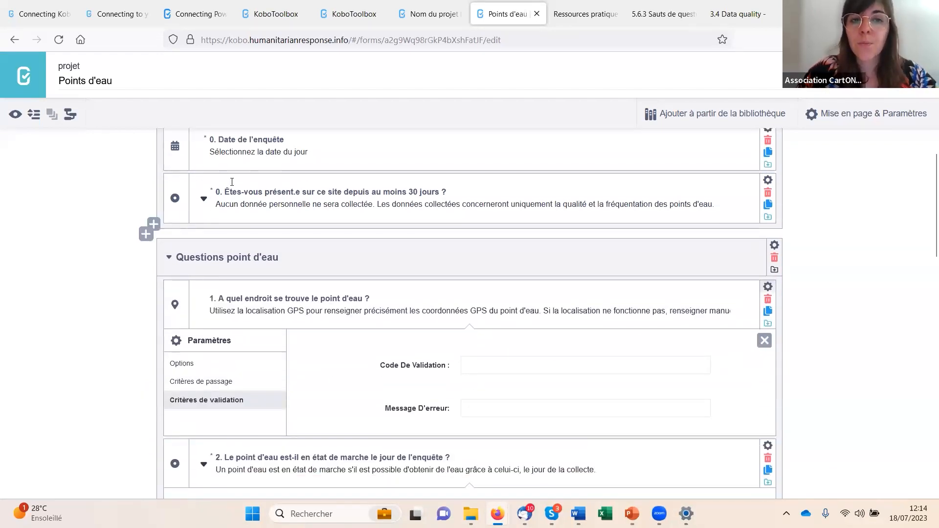
{"action": "left_click", "coordinate": [211, 386]}
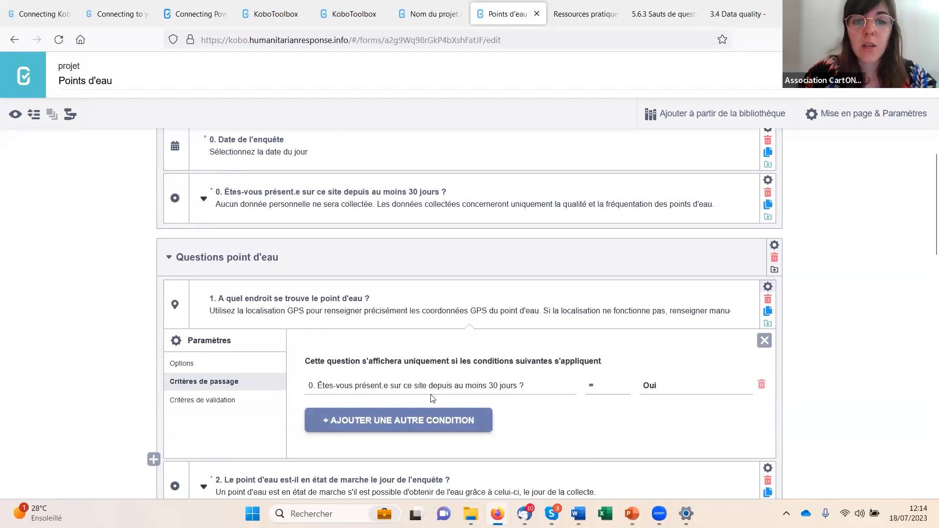
{"action": "left_click", "coordinate": [768, 290]}
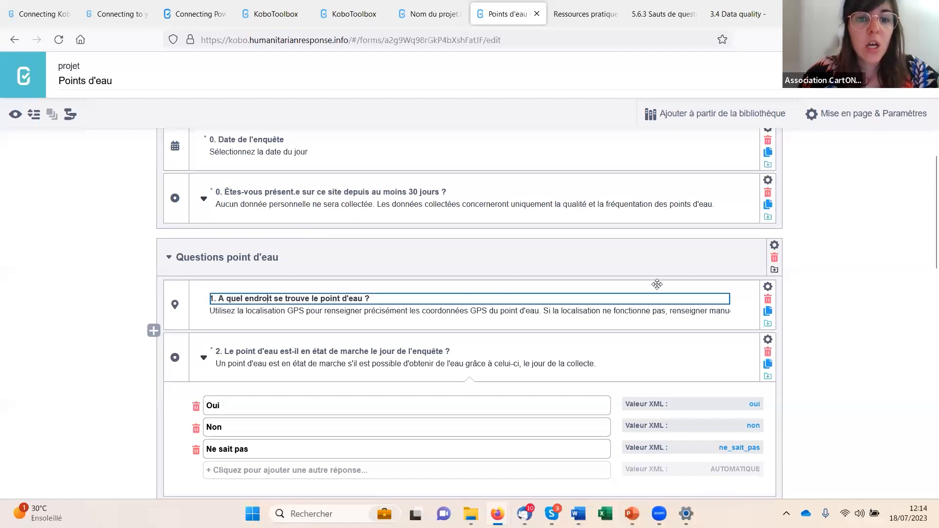
- Review the questions down to "En moyenne, combien de personnes utilisent le point d'eau chaque jour ?" and open that question's validation criteria
{"action": "scroll", "coordinate": [219, 240], "scroll_direction": "down", "scroll_amount": 2}
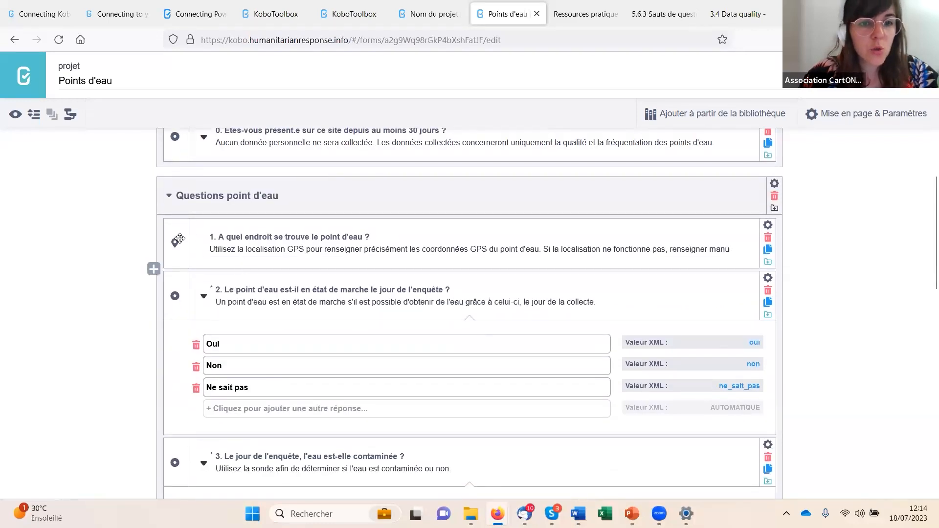
{"action": "scroll", "coordinate": [245, 294], "scroll_direction": "down", "scroll_amount": 2}
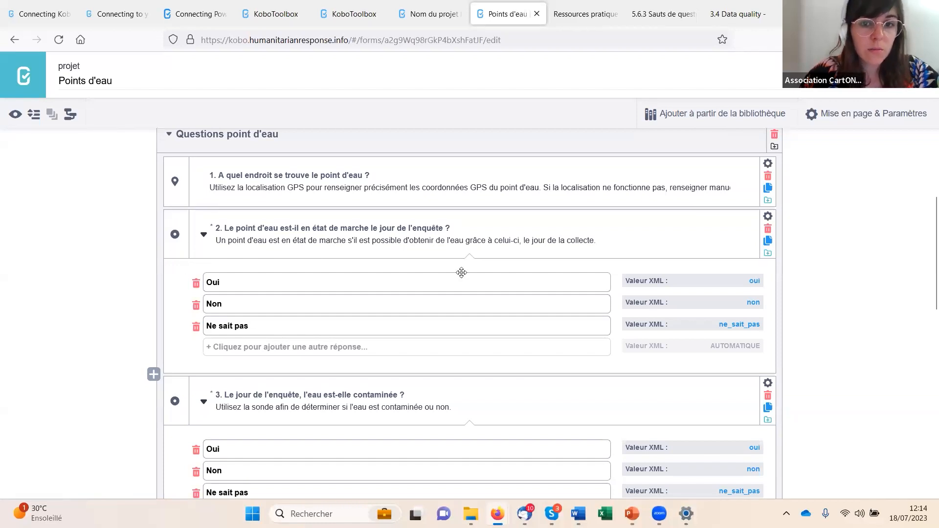
{"action": "scroll", "coordinate": [273, 274], "scroll_direction": "down", "scroll_amount": 2}
{"action": "scroll", "coordinate": [261, 265], "scroll_direction": "down", "scroll_amount": 4}
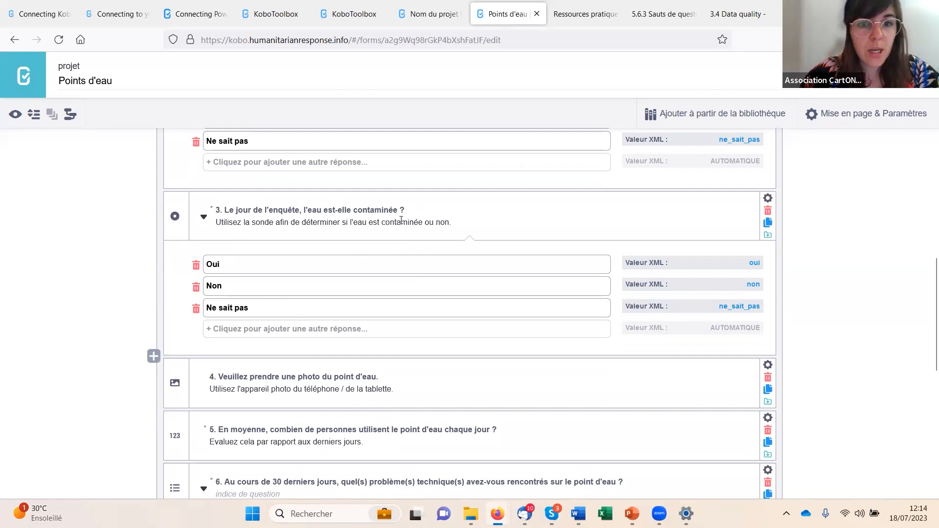
{"action": "scroll", "coordinate": [364, 304], "scroll_direction": "down", "scroll_amount": 5}
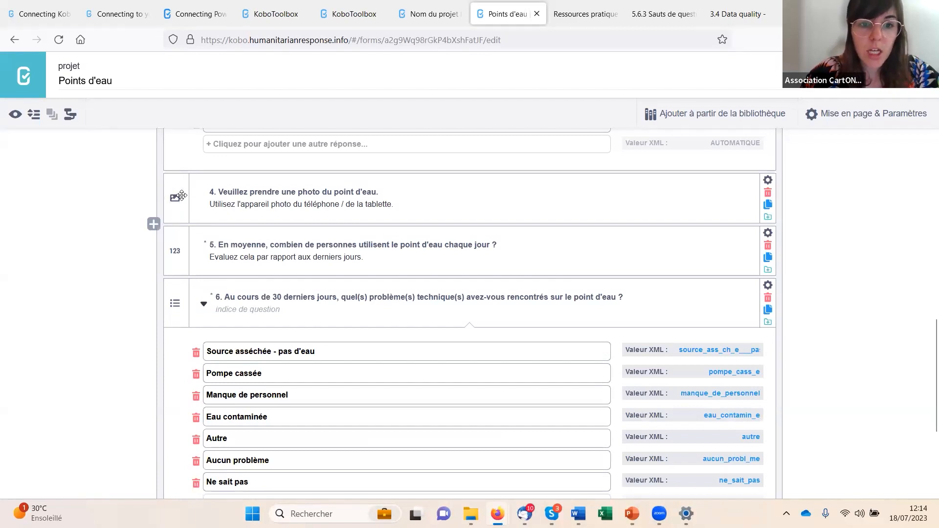
{"action": "scroll", "coordinate": [231, 241], "scroll_direction": "down", "scroll_amount": 1}
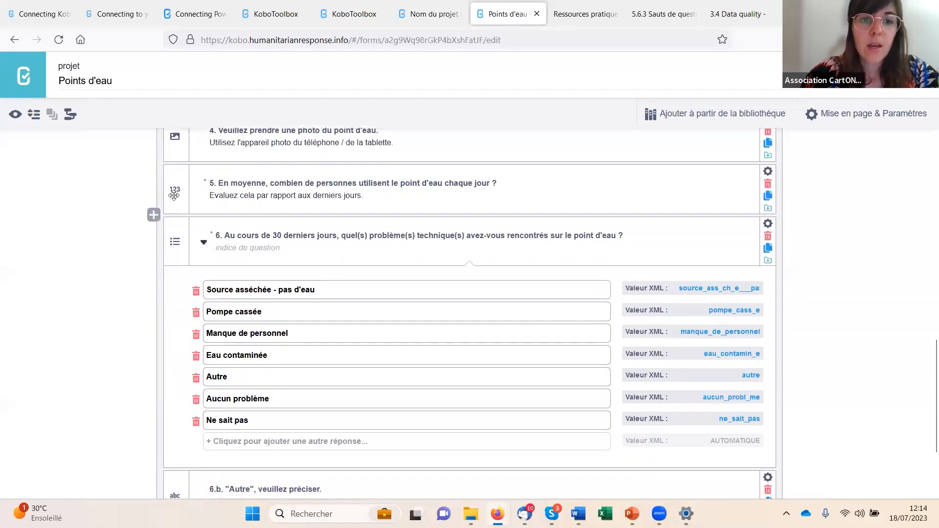
{"action": "left_click", "coordinate": [224, 184]}
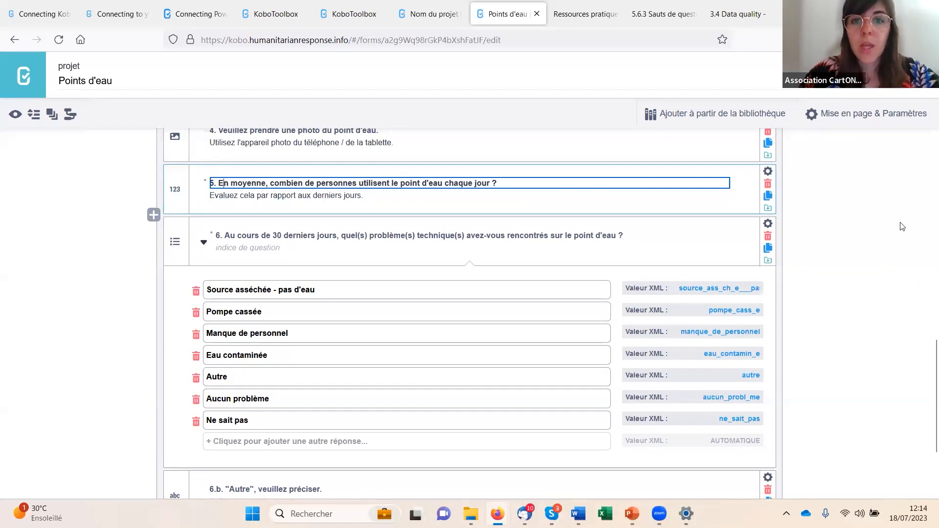
{"action": "left_click", "coordinate": [767, 171]}
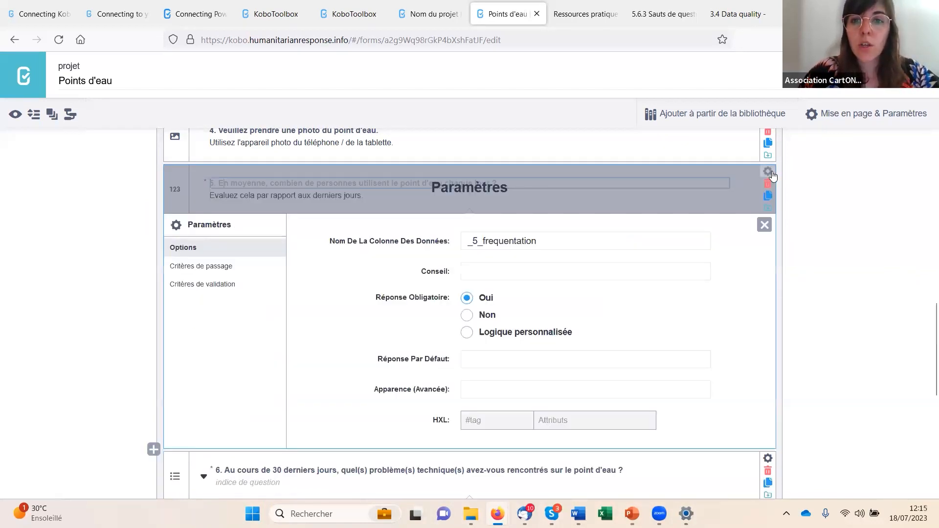
{"action": "left_click", "coordinate": [382, 237]}
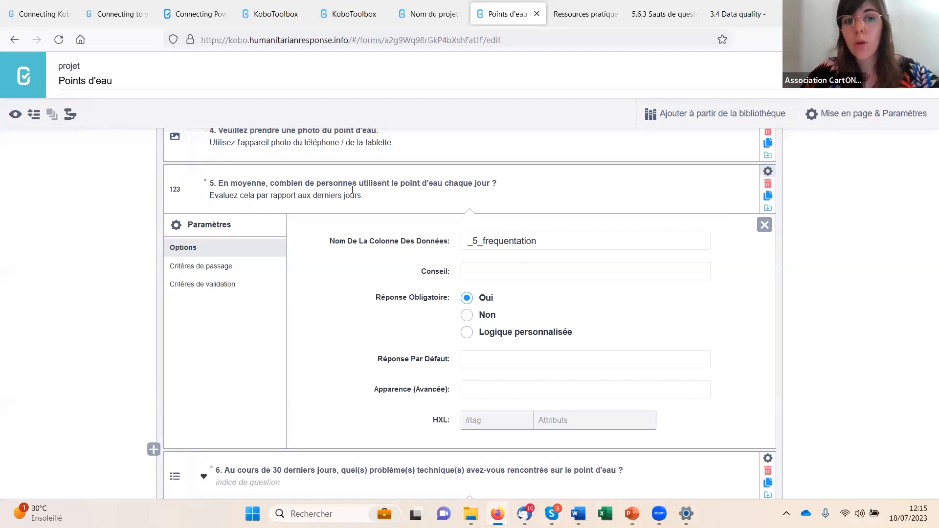
{"action": "left_click", "coordinate": [194, 289]}
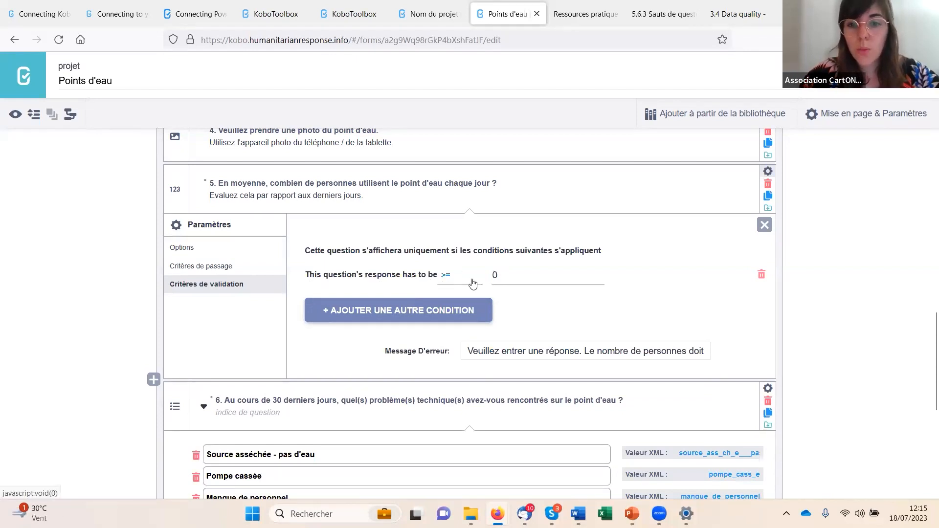
- Examine the response condition and the full error message in question 5's validation criteria
{"action": "left_click", "coordinate": [491, 278]}
{"action": "left_click", "coordinate": [361, 355]}
{"action": "left_click", "coordinate": [395, 358]}
{"action": "left_click", "coordinate": [496, 356]}
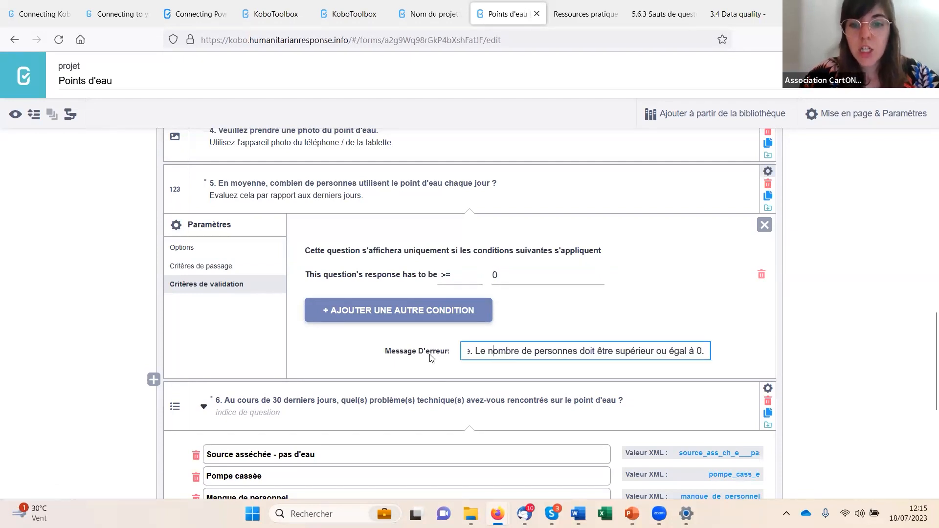
{"action": "left_click", "coordinate": [348, 359]}
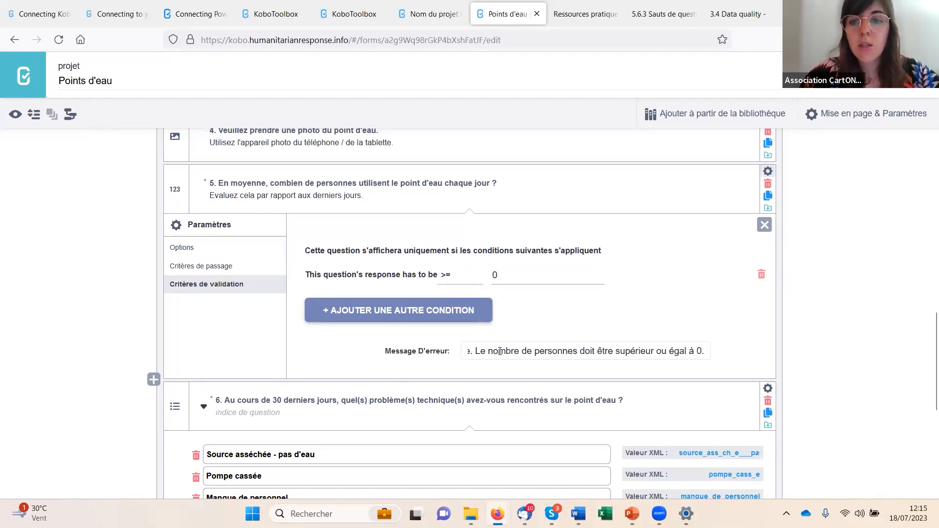
{"action": "left_click_drag", "start_coordinate": [500, 351], "coordinate": [403, 351]}
{"action": "left_click", "coordinate": [356, 348]}
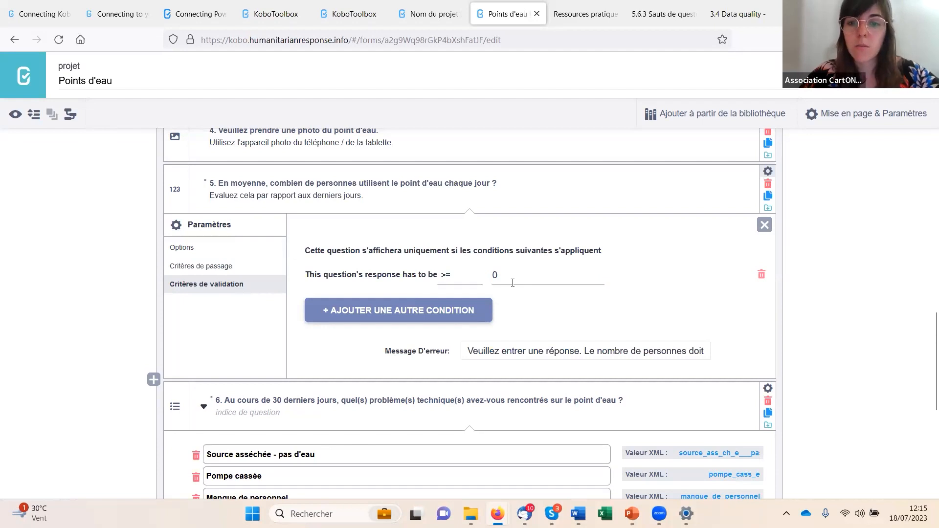
{"action": "left_click_drag", "start_coordinate": [594, 354], "coordinate": [643, 350]}
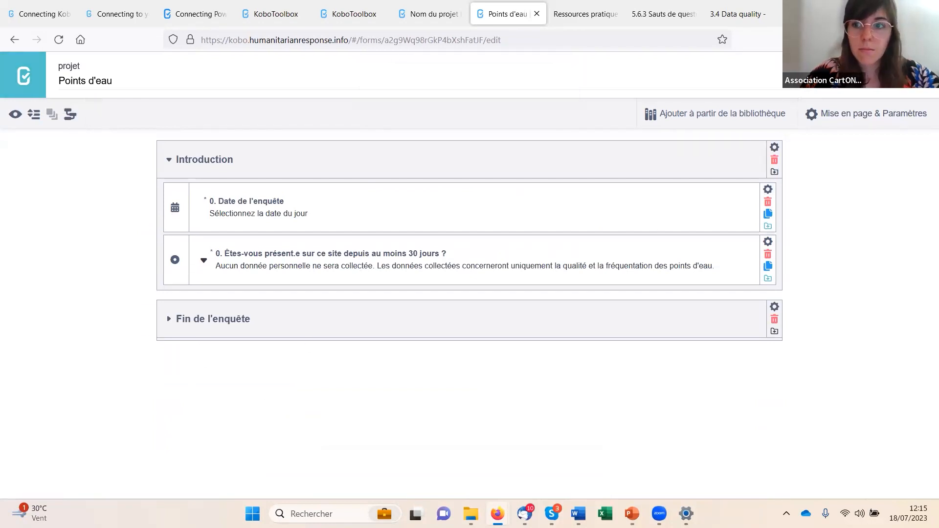
- Leave the Points d'eau form without saving the changes and reopen it for editing
{"action": "left_click", "coordinate": [480, 189]}
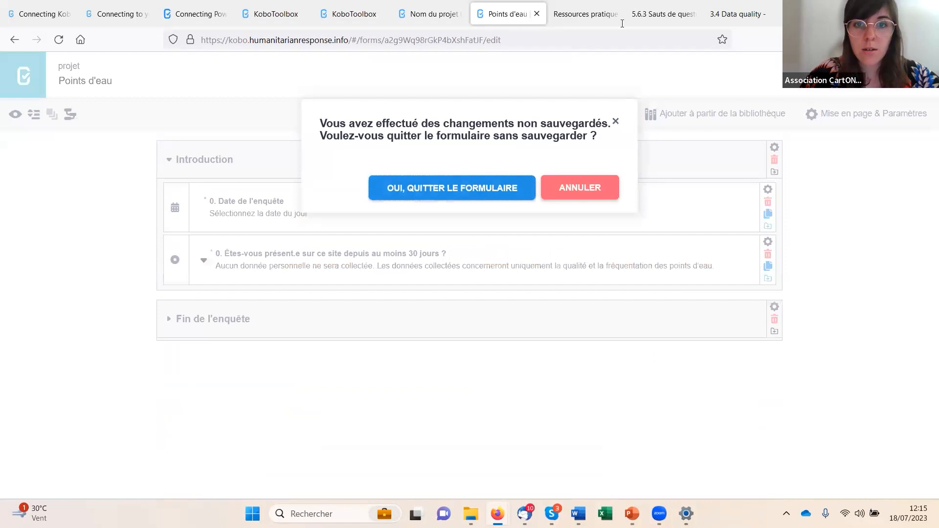
{"action": "left_click", "coordinate": [518, 301]}
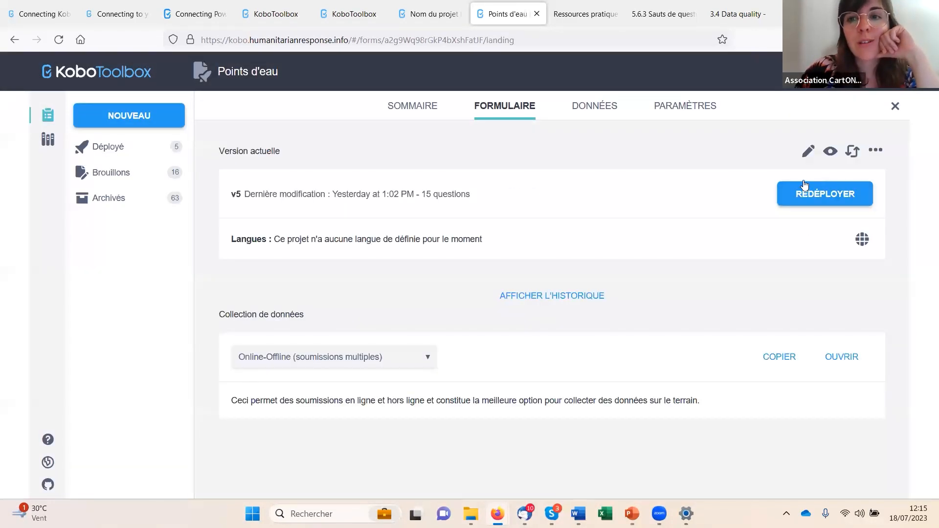
{"action": "left_click", "coordinate": [808, 151]}
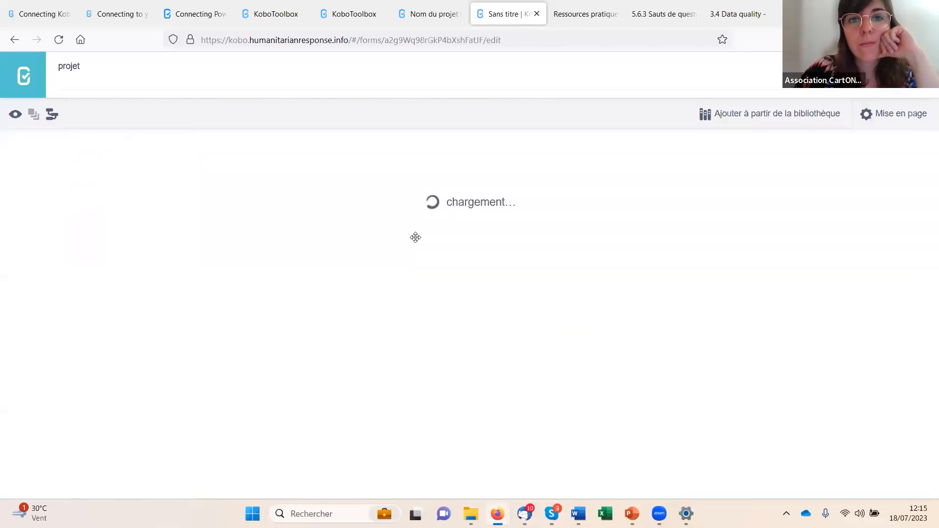
- Return to question 5 in the reopened form, look at its skip criteria and switch to its validation criteria
{"action": "scroll", "coordinate": [423, 263], "scroll_direction": "down", "scroll_amount": 14}
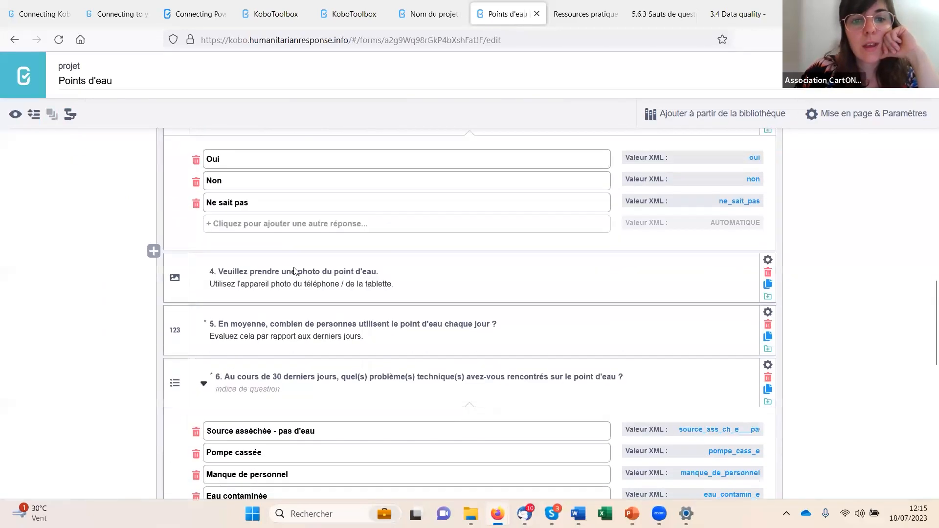
{"action": "scroll", "coordinate": [269, 243], "scroll_direction": "up", "scroll_amount": 1}
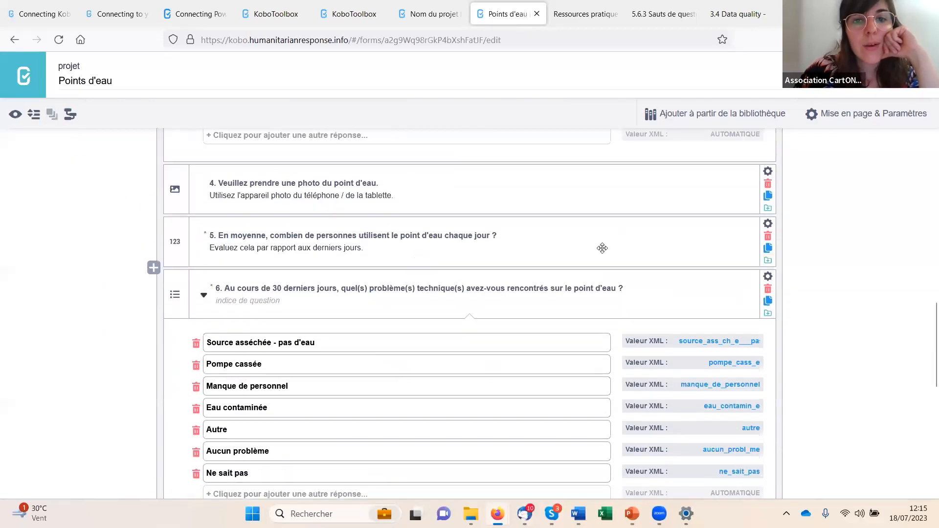
{"action": "left_click", "coordinate": [767, 223]}
{"action": "scroll", "coordinate": [350, 331], "scroll_direction": "down", "scroll_amount": 1}
{"action": "left_click", "coordinate": [218, 275]}
{"action": "left_click", "coordinate": [215, 257]}
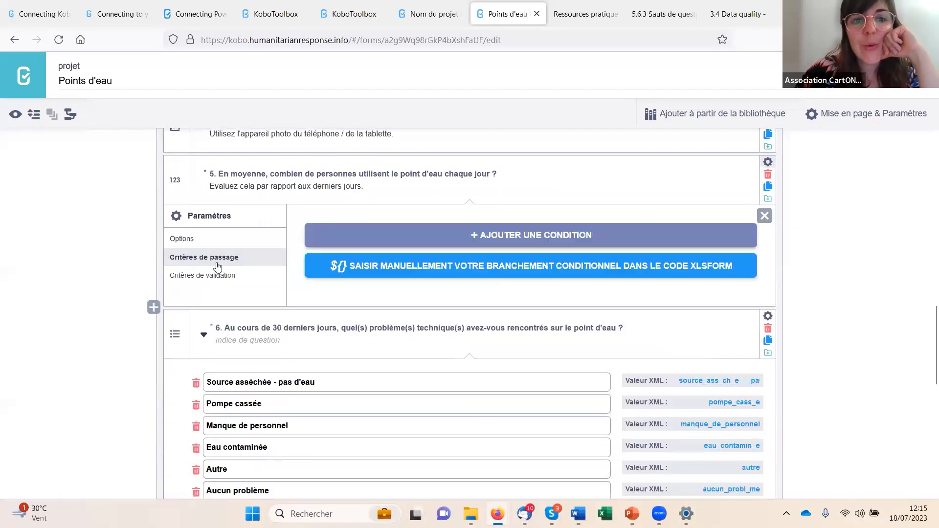
{"action": "left_click", "coordinate": [208, 276]}
- Read through the error message of question 5's validation criteria and close the question's settings
{"action": "left_click", "coordinate": [603, 342]}
{"action": "left_click_drag", "start_coordinate": [559, 342], "coordinate": [744, 344]}
{"action": "left_click", "coordinate": [511, 343]}
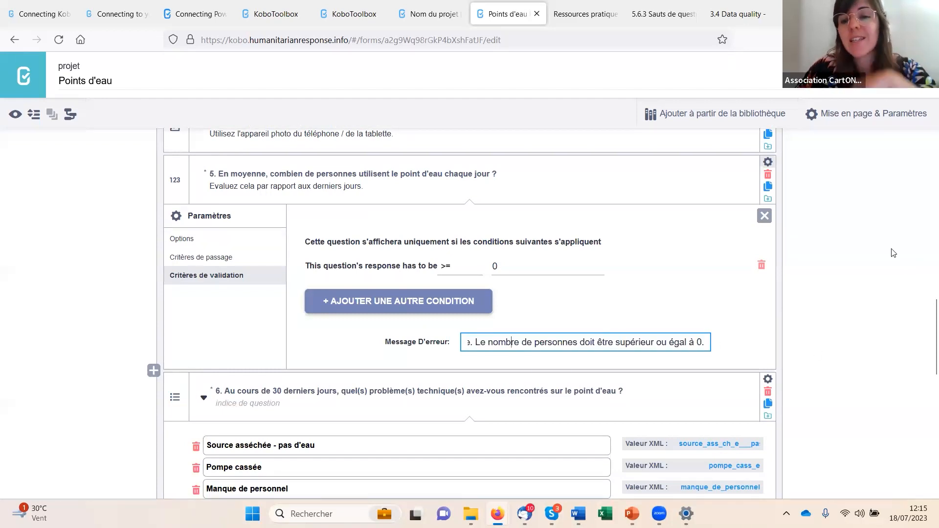
{"action": "left_click", "coordinate": [854, 242]}
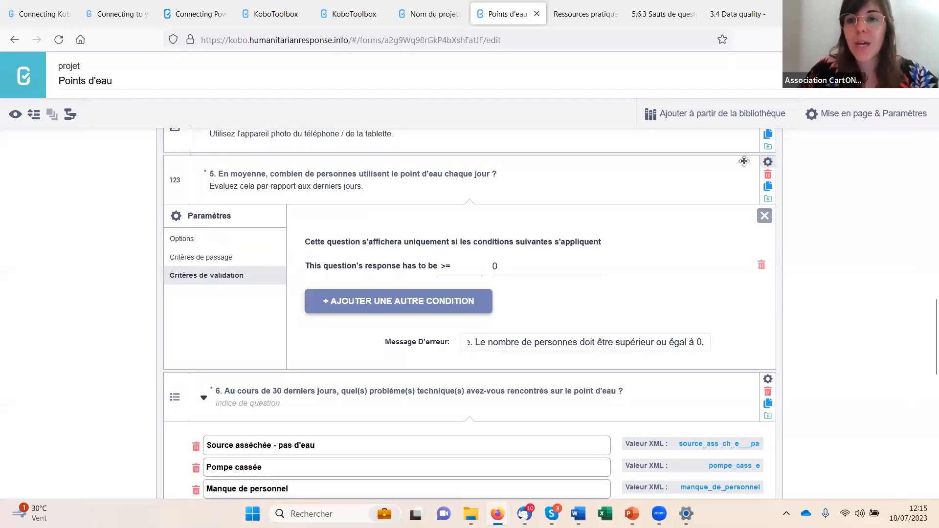
{"action": "left_click", "coordinate": [769, 166]}
- Collapse the answer options of question 3, "Le jour de l'enquête, l'eau est-elle contaminée ?"
{"action": "scroll", "coordinate": [247, 281], "scroll_direction": "down", "scroll_amount": 1}
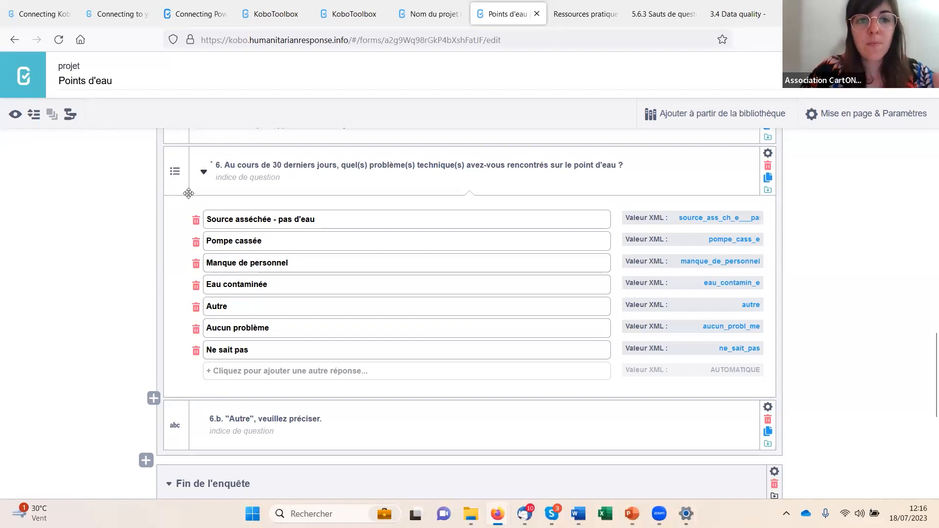
{"action": "scroll", "coordinate": [198, 261], "scroll_direction": "up", "scroll_amount": 2}
{"action": "scroll", "coordinate": [196, 244], "scroll_direction": "up", "scroll_amount": 6}
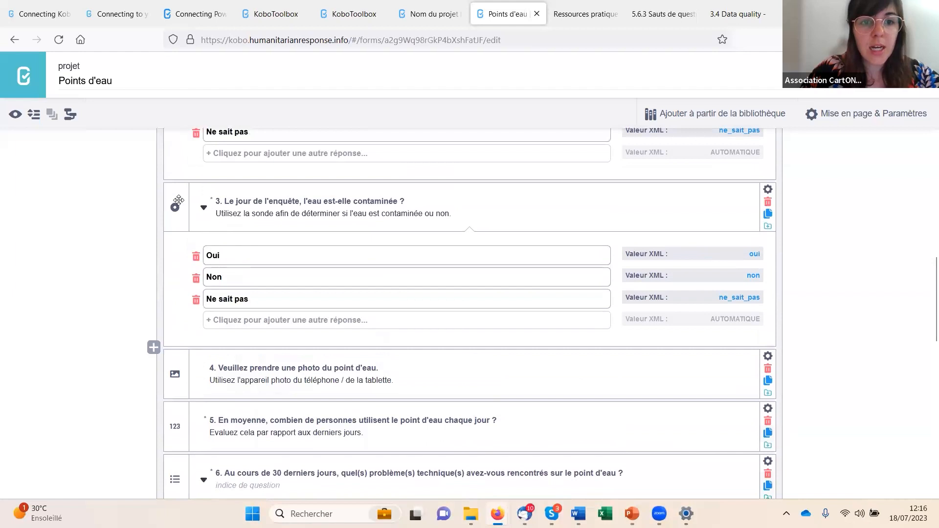
{"action": "left_click", "coordinate": [203, 208]}
- Examine the answer options of question 6 on technical problems, especially "Autre", "Aucun problème" and "Ne sait pas"
{"action": "scroll", "coordinate": [196, 227], "scroll_direction": "down", "scroll_amount": 1}
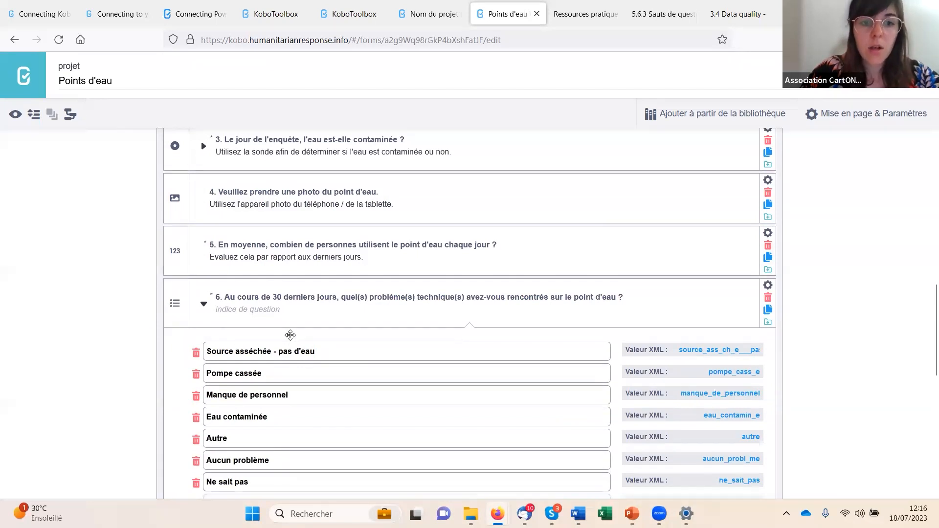
{"action": "scroll", "coordinate": [302, 324], "scroll_direction": "down", "scroll_amount": 1}
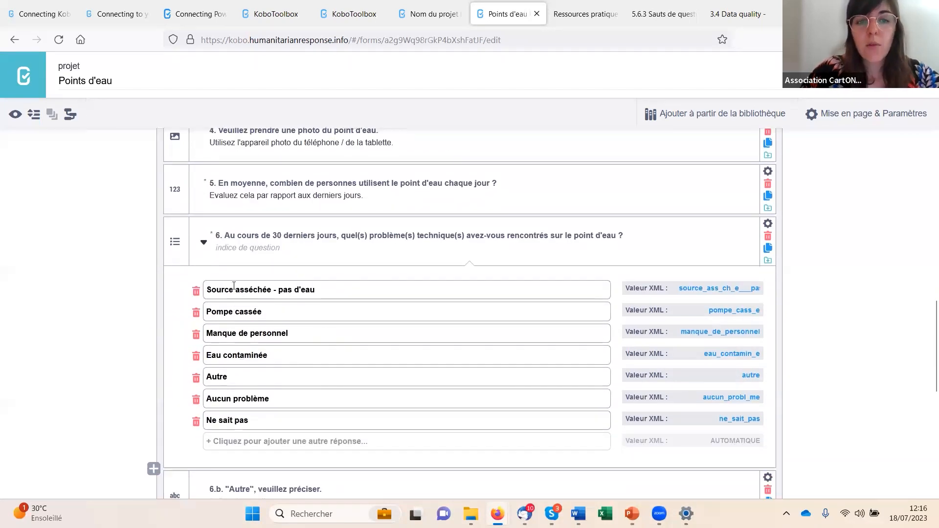
{"action": "left_click", "coordinate": [236, 381]}
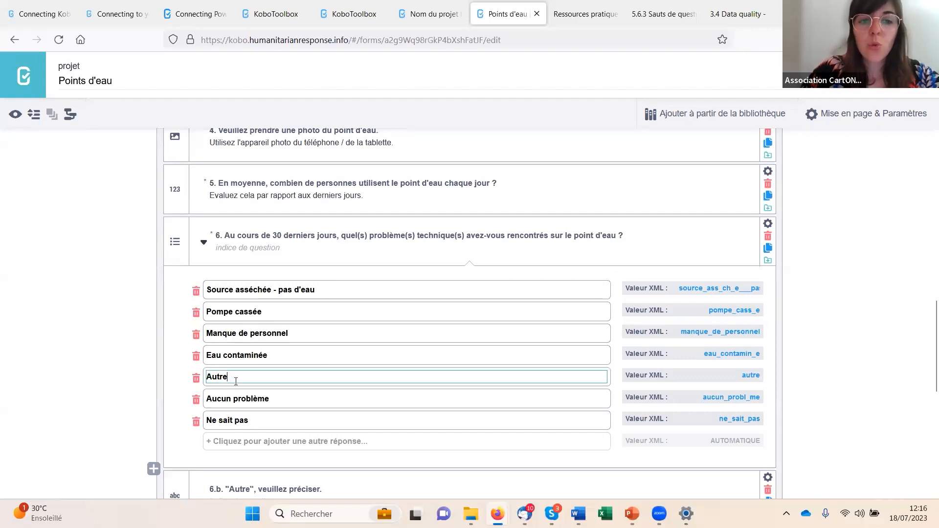
{"action": "left_click", "coordinate": [289, 401]}
{"action": "left_click", "coordinate": [257, 419]}
{"action": "left_click", "coordinate": [241, 394]}
{"action": "left_click", "coordinate": [346, 369]}
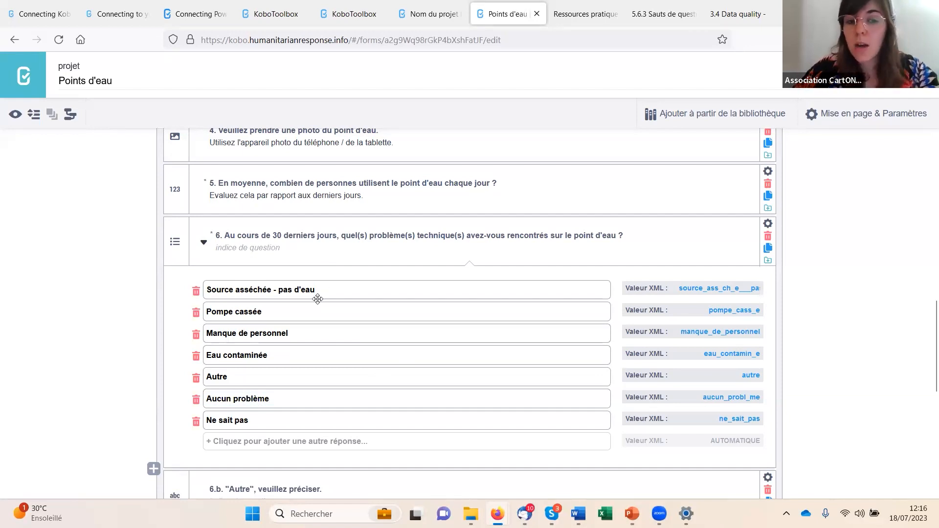
{"action": "left_click", "coordinate": [278, 396]}
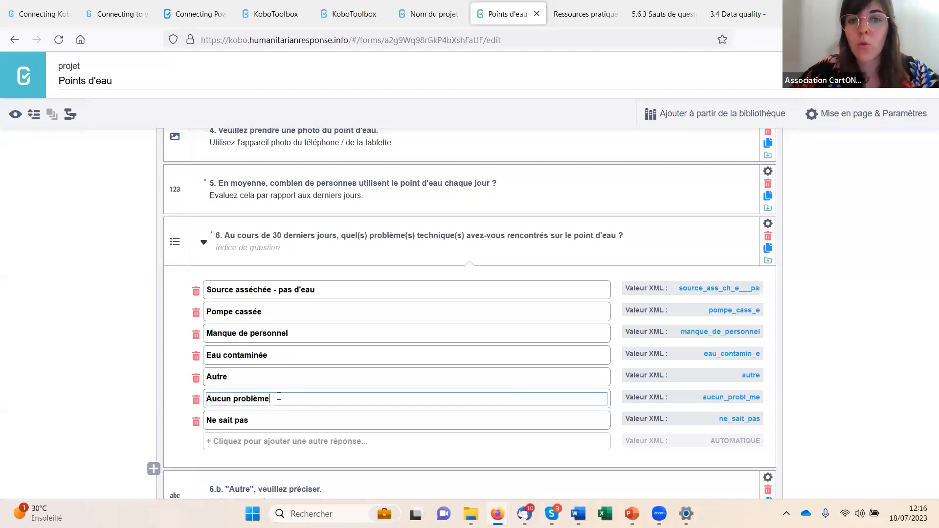
- Compare the "Autre" answer of question 6 with the follow-up question 6.b asking to specify it
{"action": "left_click", "coordinate": [388, 254]}
{"action": "left_click", "coordinate": [237, 374]}
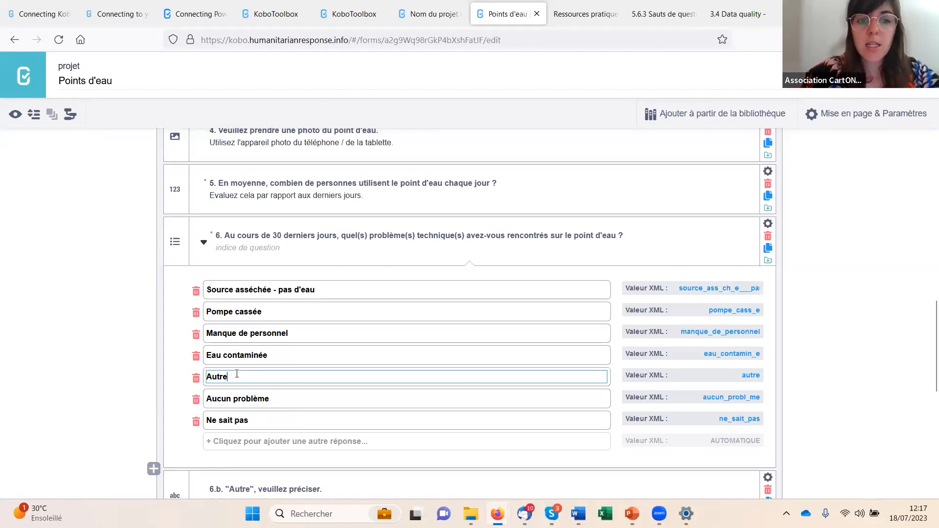
{"action": "double_click", "coordinate": [223, 376]}
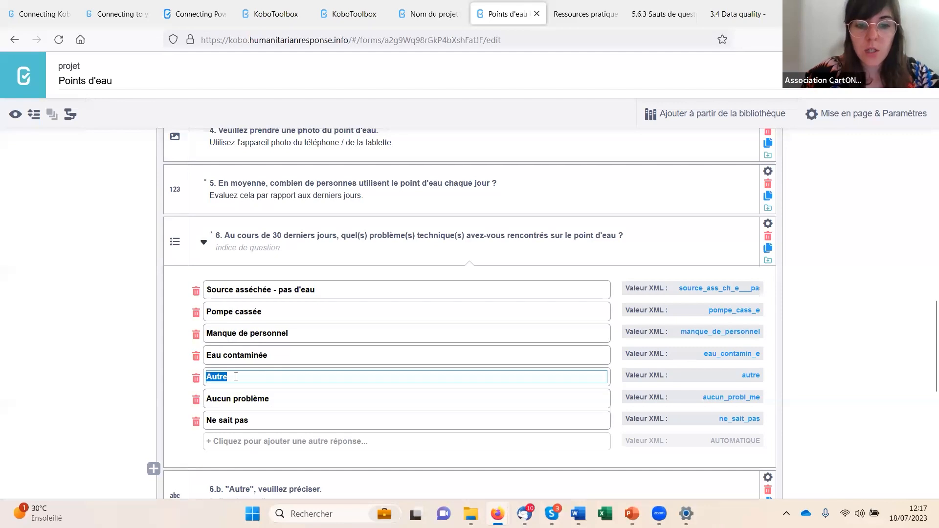
{"action": "left_click", "coordinate": [101, 343]}
{"action": "scroll", "coordinate": [108, 352], "scroll_direction": "down", "scroll_amount": 3}
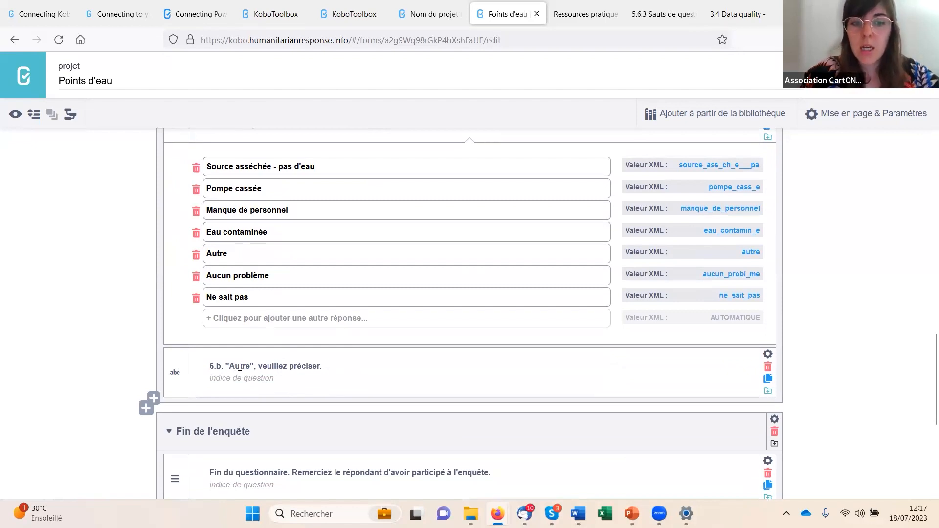
{"action": "scroll", "coordinate": [260, 281], "scroll_direction": "up", "scroll_amount": 1}
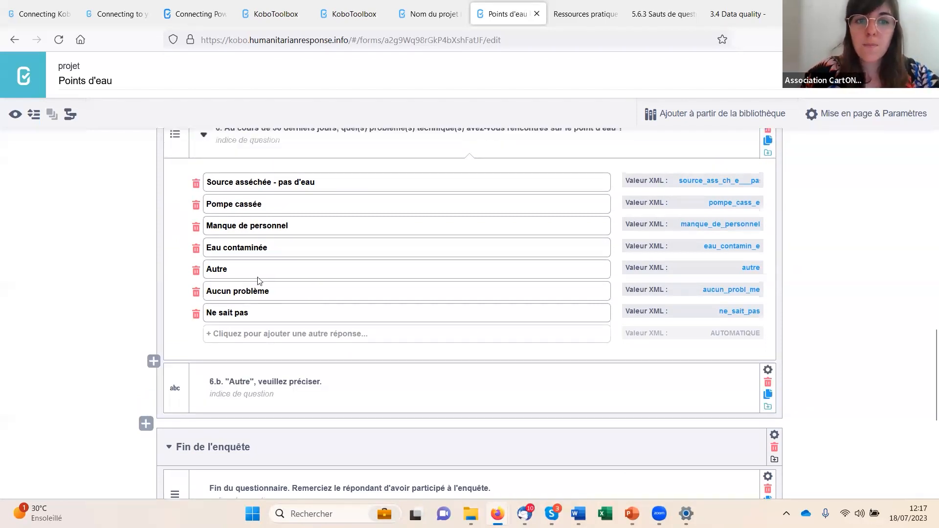
- Review the skip criteria of question 6.b, which depend on the "Autre" answer of question 6, and close its settings
{"action": "scroll", "coordinate": [259, 281], "scroll_direction": "up", "scroll_amount": 1}
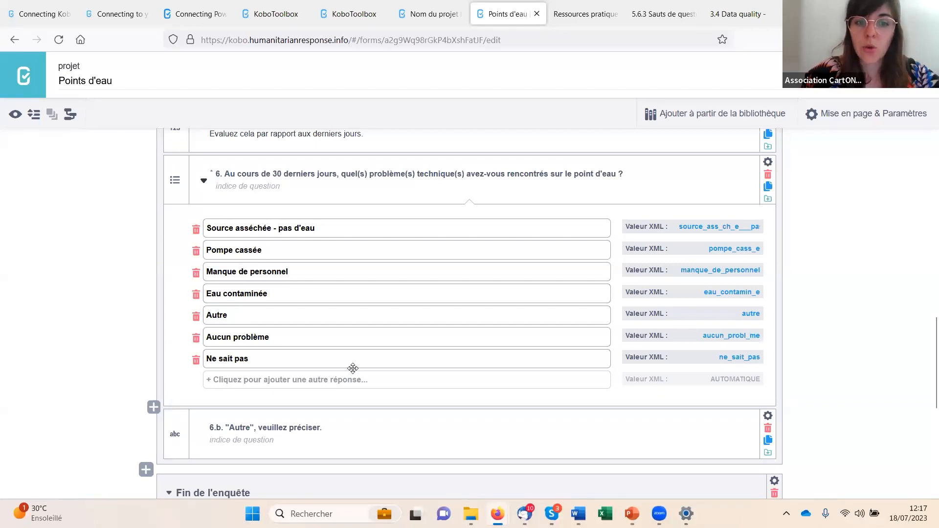
{"action": "scroll", "coordinate": [352, 369], "scroll_direction": "down", "scroll_amount": 1}
{"action": "left_click", "coordinate": [768, 354]}
{"action": "scroll", "coordinate": [318, 413], "scroll_direction": "down", "scroll_amount": 1}
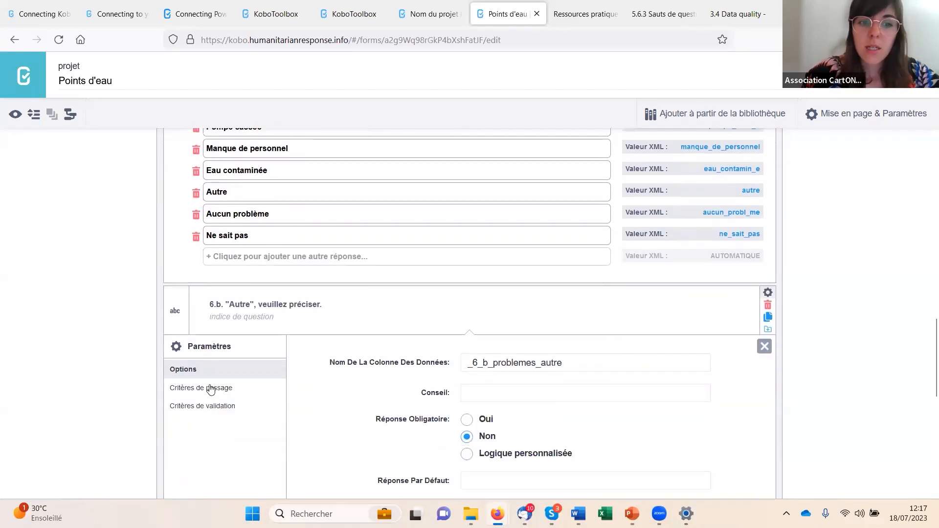
{"action": "left_click", "coordinate": [223, 388]}
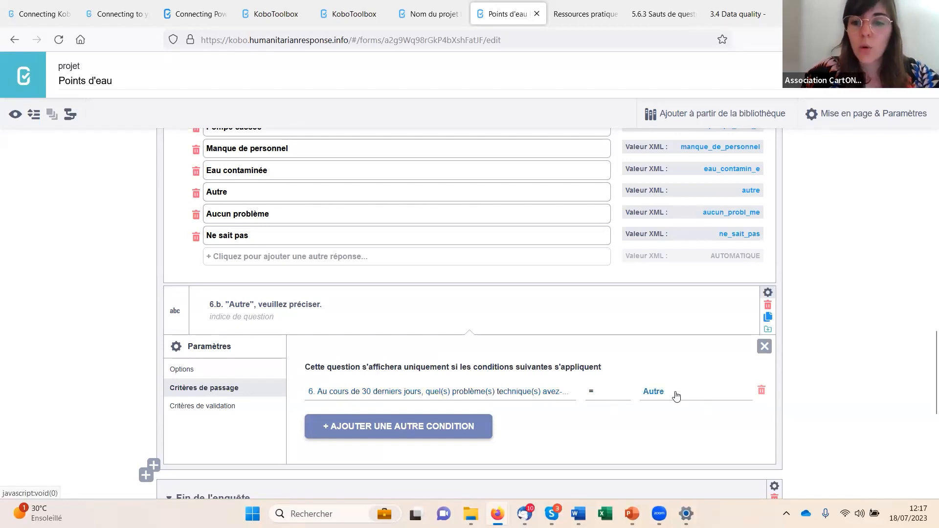
{"action": "left_click", "coordinate": [768, 292]}
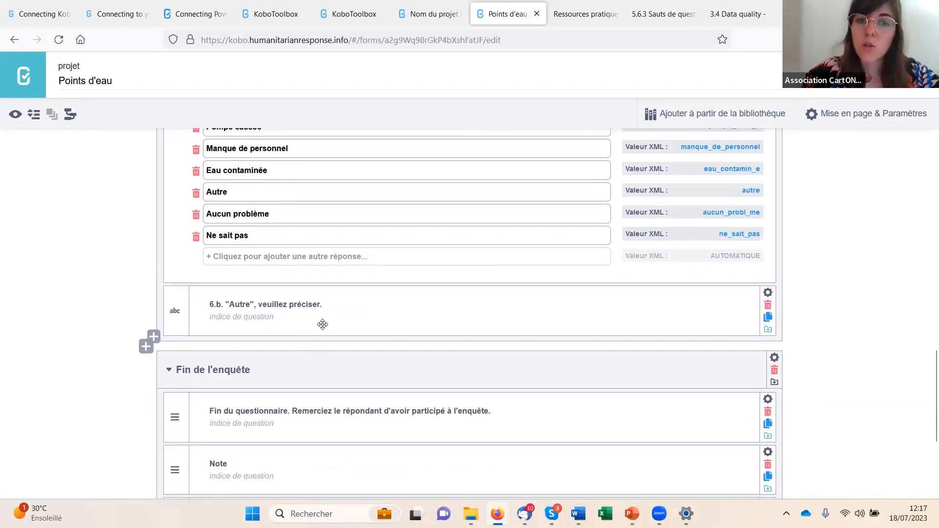
- Collapse the answer options of the "Enquêteur : Je confirme que le questionnaire est complet" question in the Fin de l'enquête group
{"action": "scroll", "coordinate": [326, 326], "scroll_direction": "down", "scroll_amount": 2}
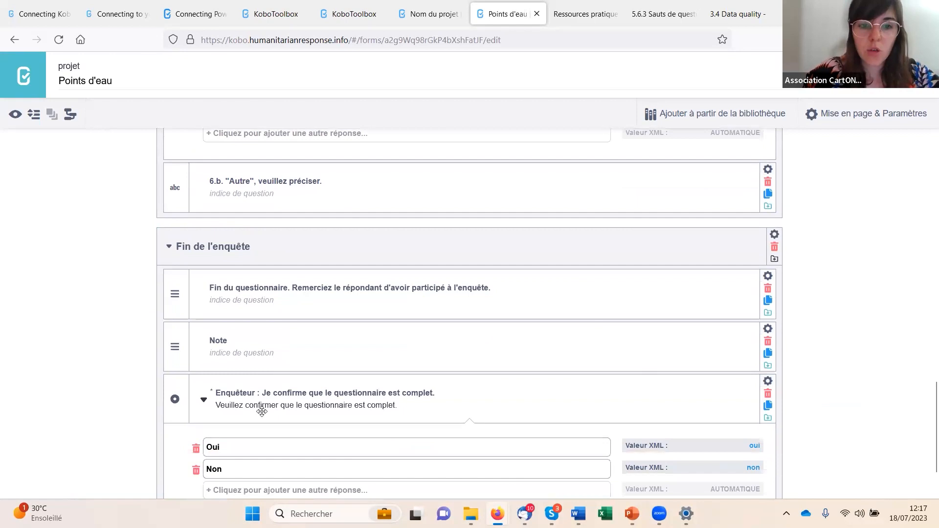
{"action": "scroll", "coordinate": [262, 409], "scroll_direction": "down", "scroll_amount": 1}
{"action": "left_click", "coordinate": [202, 331]}
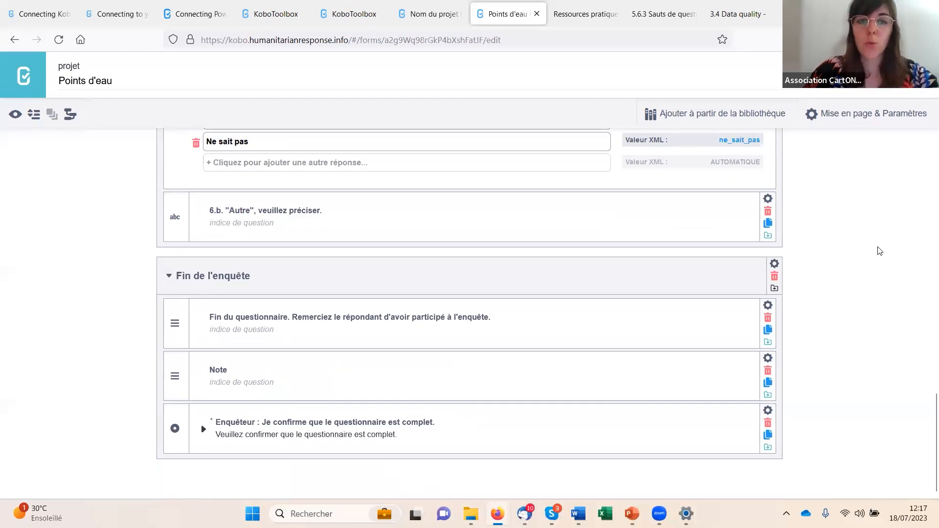
- Preview the Points d'eau form, look over its introduction and consent questions, and close the preview
{"action": "scroll", "coordinate": [533, 419], "scroll_direction": "up", "scroll_amount": 20}
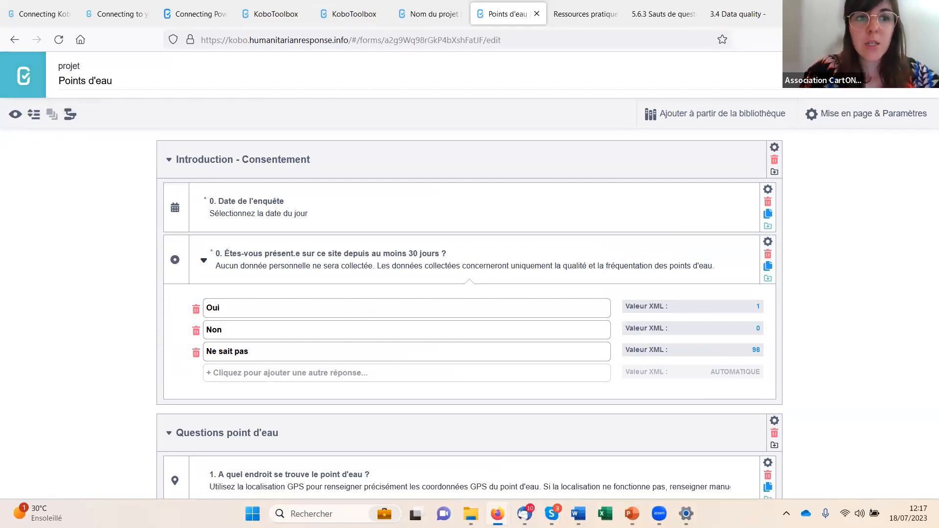
{"action": "left_click", "coordinate": [16, 116]}
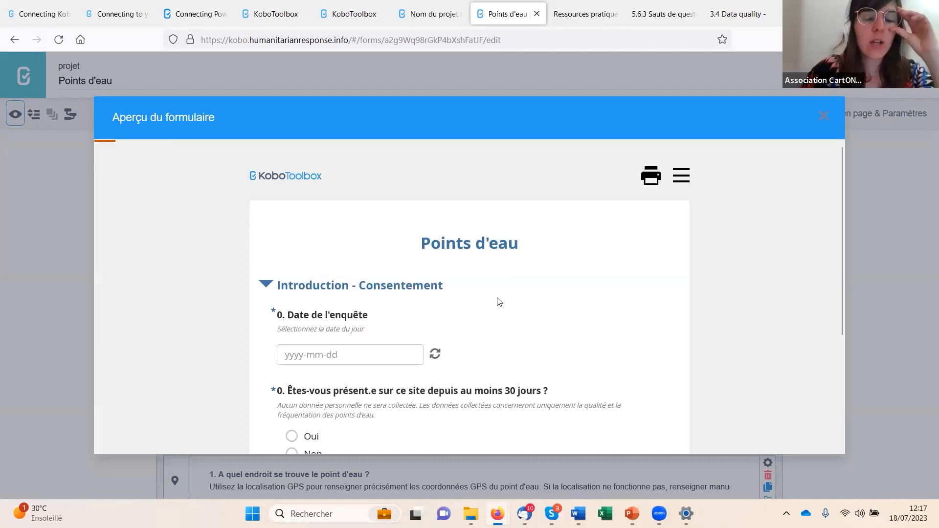
{"action": "scroll", "coordinate": [548, 294], "scroll_direction": "down", "scroll_amount": 2}
{"action": "scroll", "coordinate": [572, 289], "scroll_direction": "up", "scroll_amount": 2}
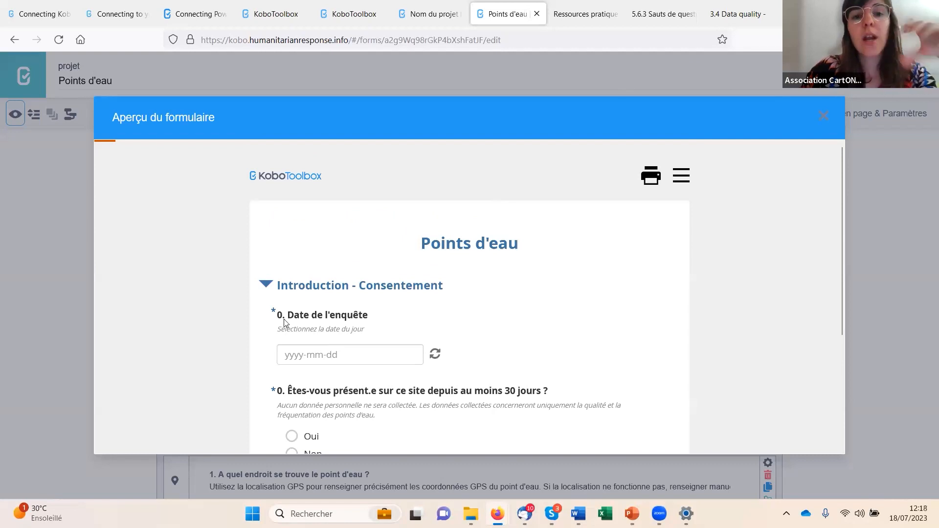
{"action": "left_click", "coordinate": [824, 118]}
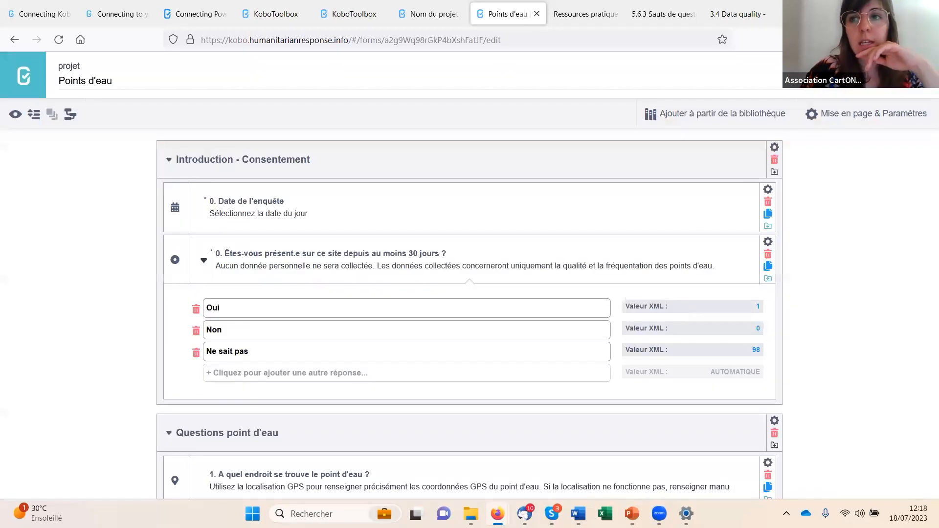
- Leave the form builder and open the Online-Offline web form of Points d'eau, discarding the unsaved record and reloading the page
{"action": "left_click", "coordinate": [919, 74]}
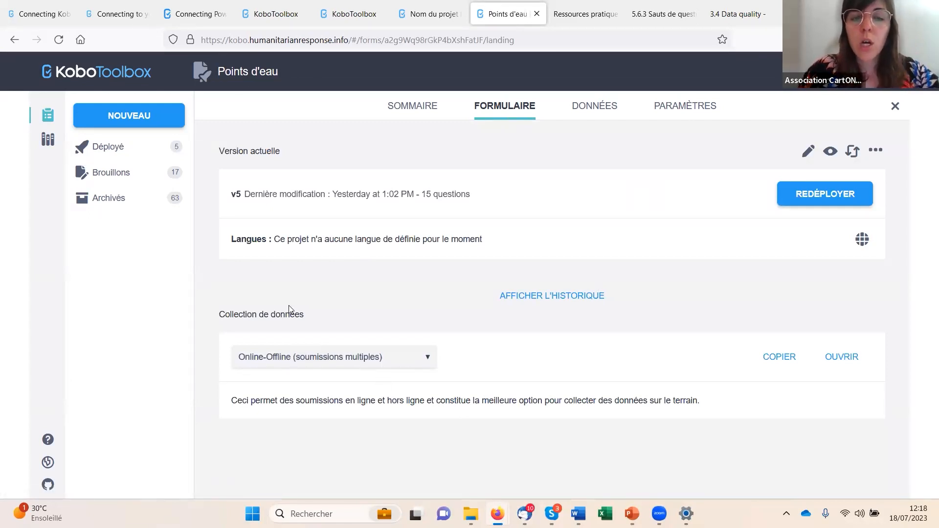
{"action": "left_click", "coordinate": [841, 357]}
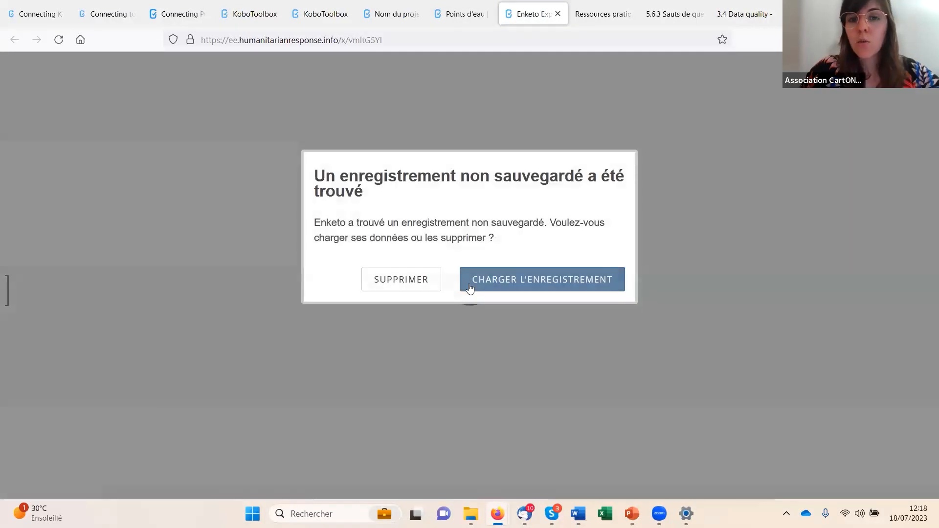
{"action": "left_click", "coordinate": [398, 289]}
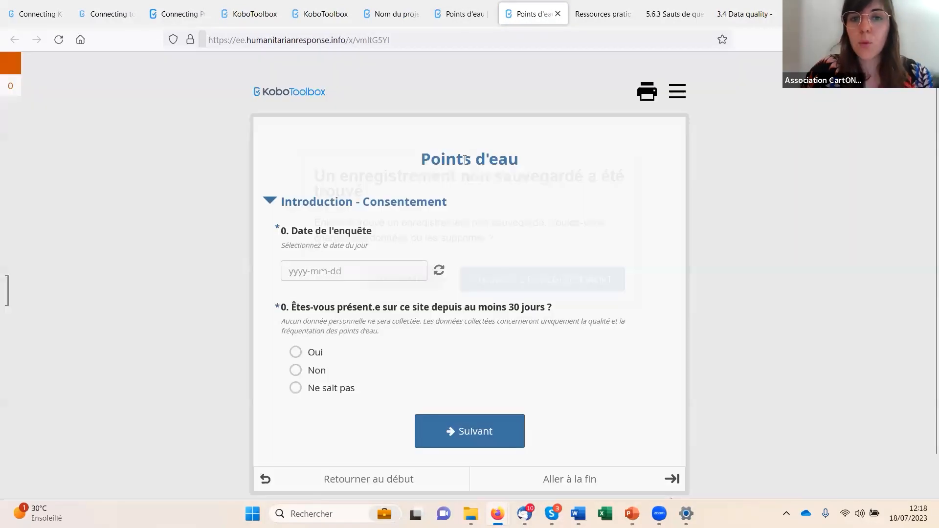
{"action": "left_click", "coordinate": [396, 127]}
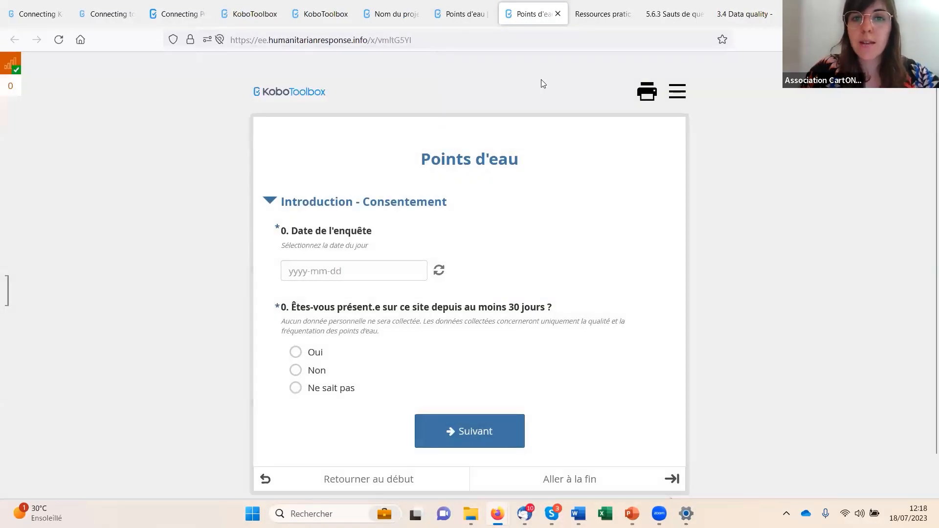
{"action": "left_click", "coordinate": [59, 39]}
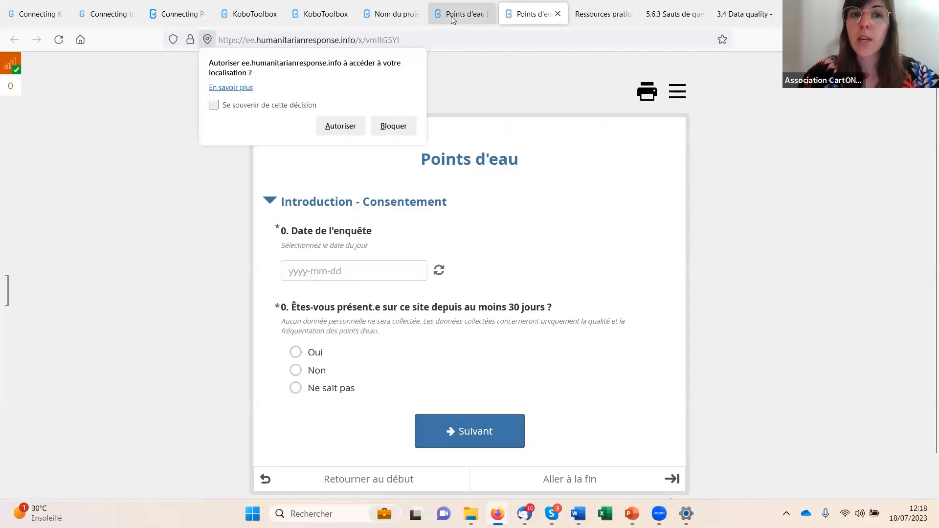
{"action": "left_click", "coordinate": [394, 125]}
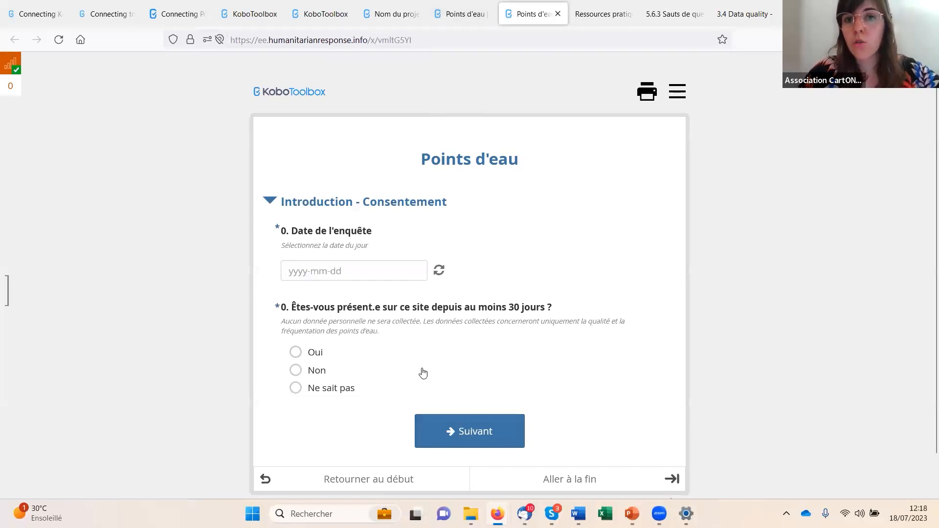
- Set the survey date to 2023-07-18, answer "Non" to the question on 30 days' presence, and continue to the following page
{"action": "scroll", "coordinate": [371, 229], "scroll_direction": "down", "scroll_amount": 1}
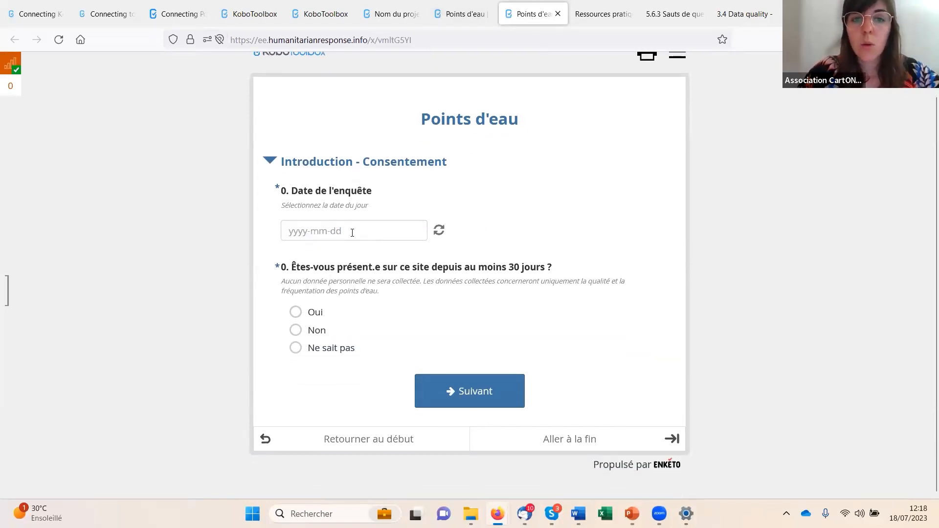
{"action": "left_click", "coordinate": [352, 232]}
{"action": "left_click", "coordinate": [331, 361]}
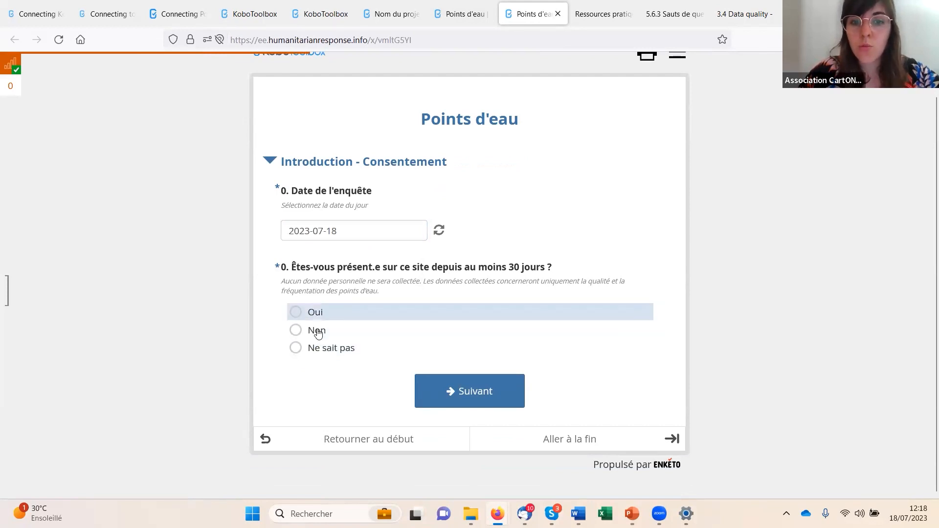
{"action": "left_click", "coordinate": [401, 331]}
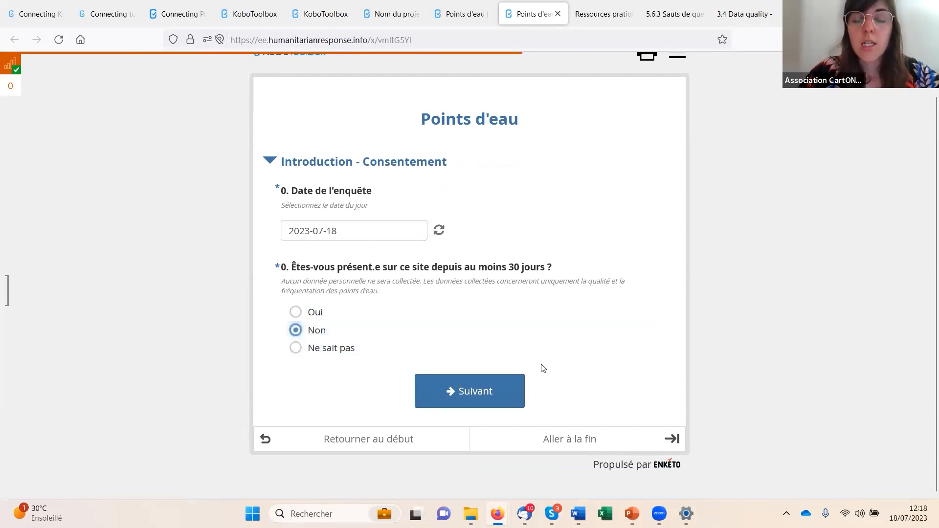
{"action": "left_click", "coordinate": [504, 398]}
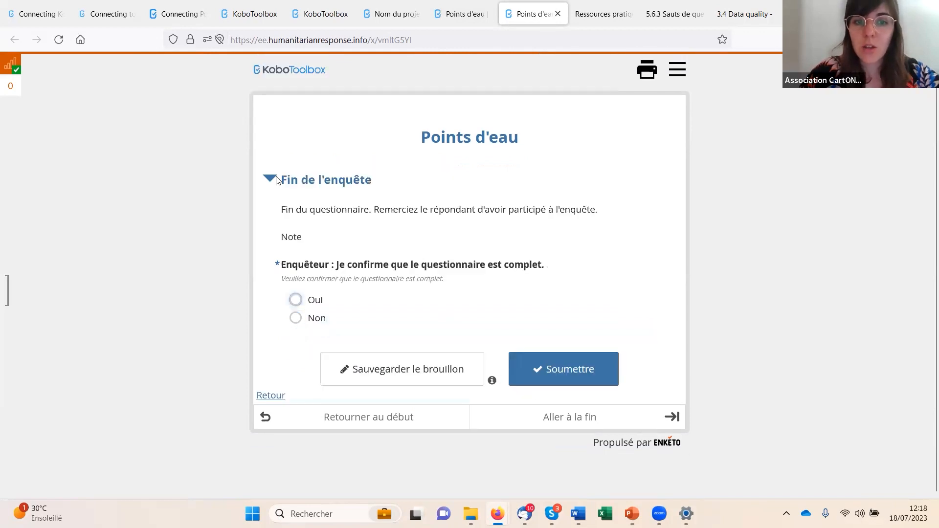
- Return to the start of the form, change the 30-day presence answer to "Oui" and continue to the water point questions
{"action": "left_click", "coordinate": [273, 416]}
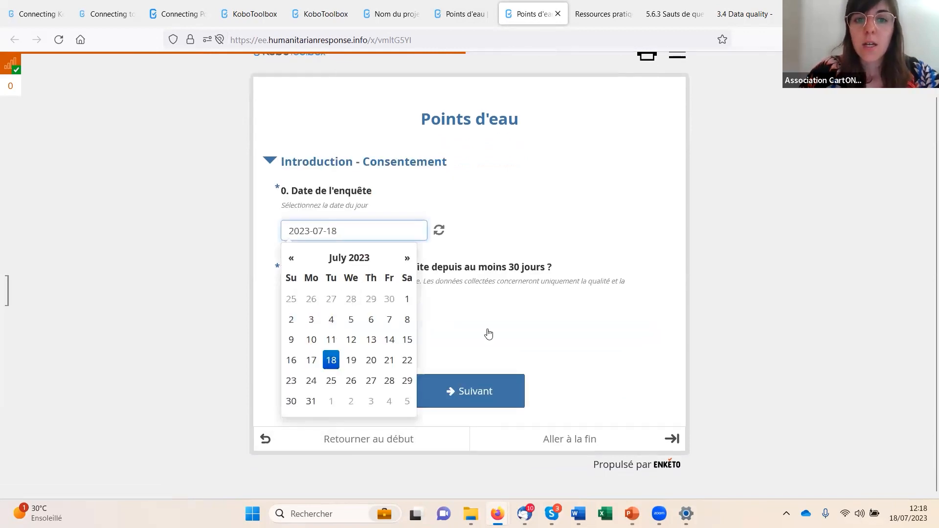
{"action": "left_click", "coordinate": [804, 304]}
{"action": "left_click", "coordinate": [315, 311]}
{"action": "left_click", "coordinate": [489, 390]}
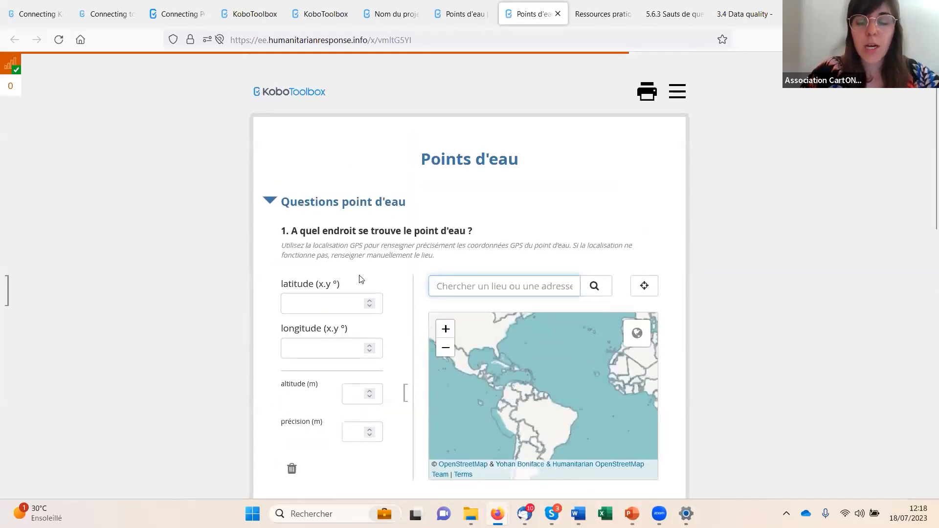
- Mark the water point's location on question 1's map at about latitude 24.21 and longitude 7.52, in North Africa
{"action": "scroll", "coordinate": [317, 342], "scroll_direction": "down", "scroll_amount": 1}
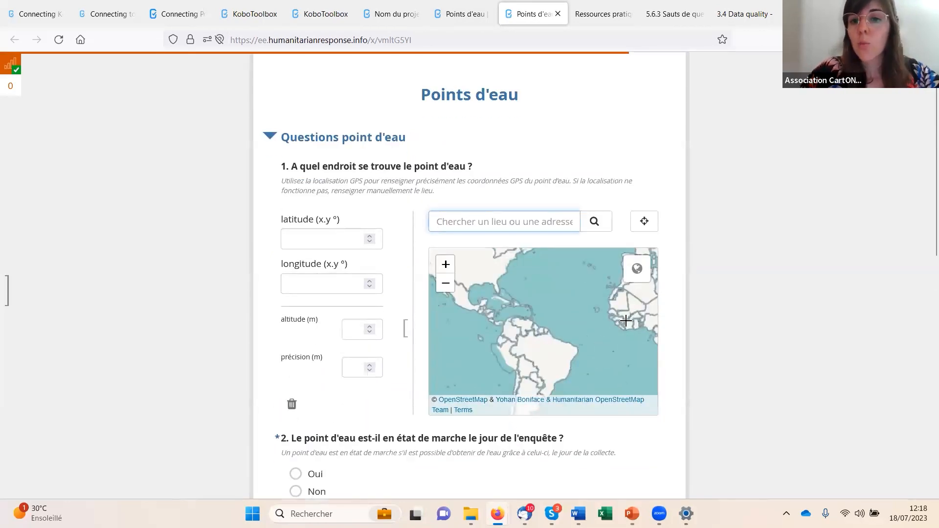
{"action": "left_click", "coordinate": [650, 294]}
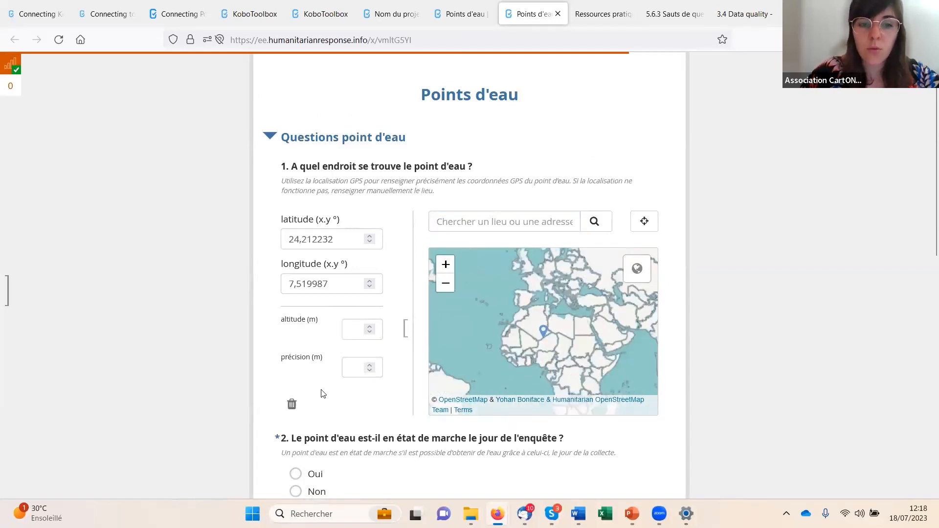
- Answer question 2 with "Oui" and clear that answer again to test the mandatory response check
{"action": "scroll", "coordinate": [321, 394], "scroll_direction": "down", "scroll_amount": 4}
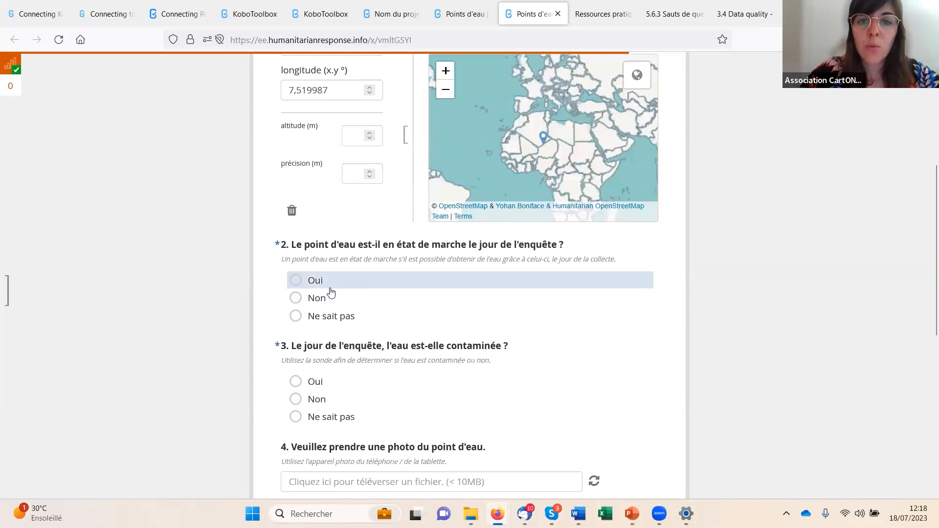
{"action": "left_click", "coordinate": [323, 288]}
{"action": "scroll", "coordinate": [318, 289], "scroll_direction": "down", "scroll_amount": 3}
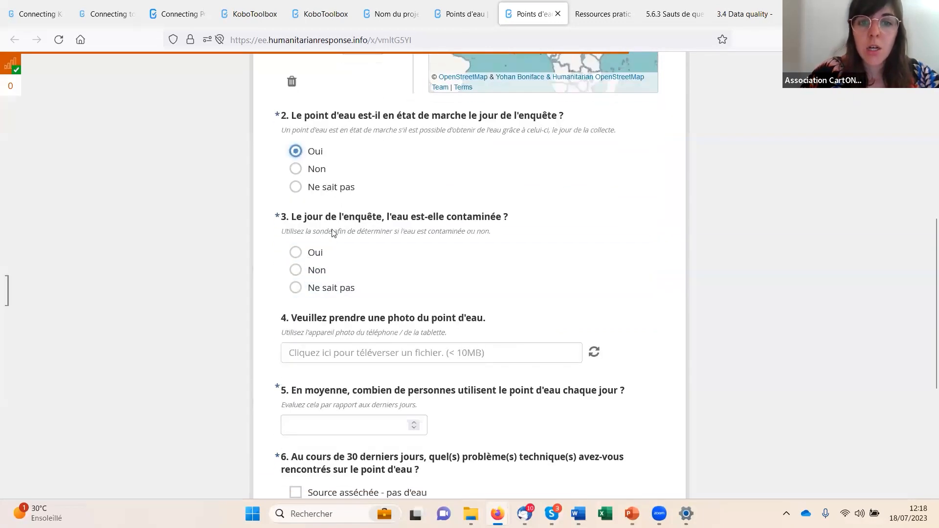
{"action": "left_click", "coordinate": [318, 152]}
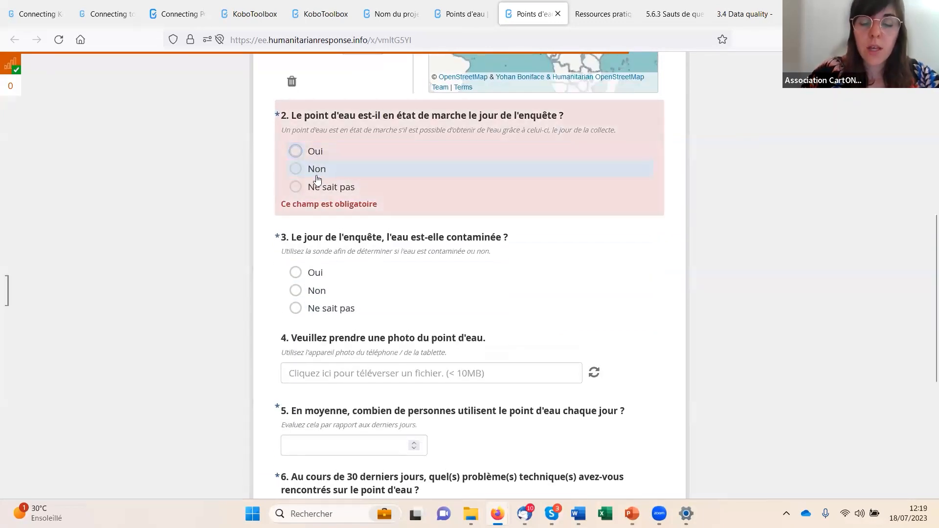
{"action": "left_click_drag", "start_coordinate": [276, 117], "coordinate": [279, 116]}
{"action": "left_click", "coordinate": [279, 116]}
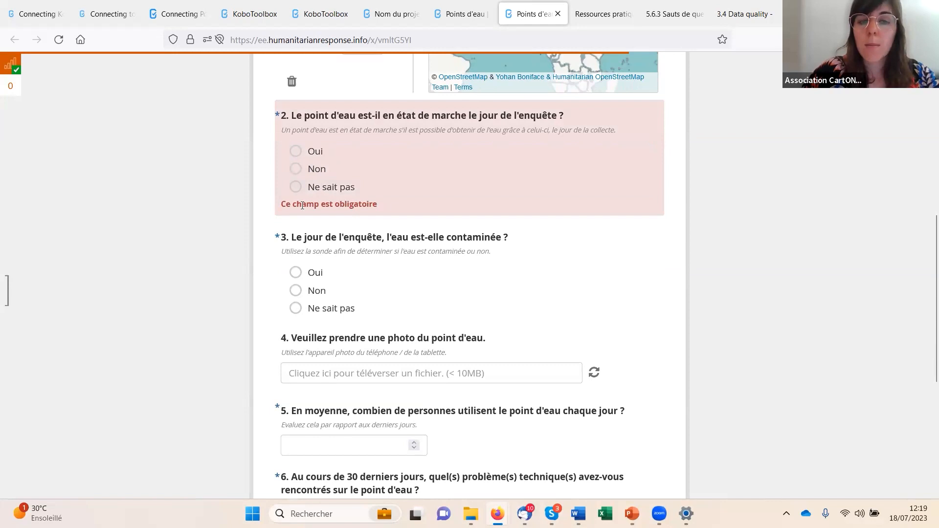
- Answer "Non" to question 2 on the working state and to question 3 on water contamination
{"action": "left_click", "coordinate": [317, 169]}
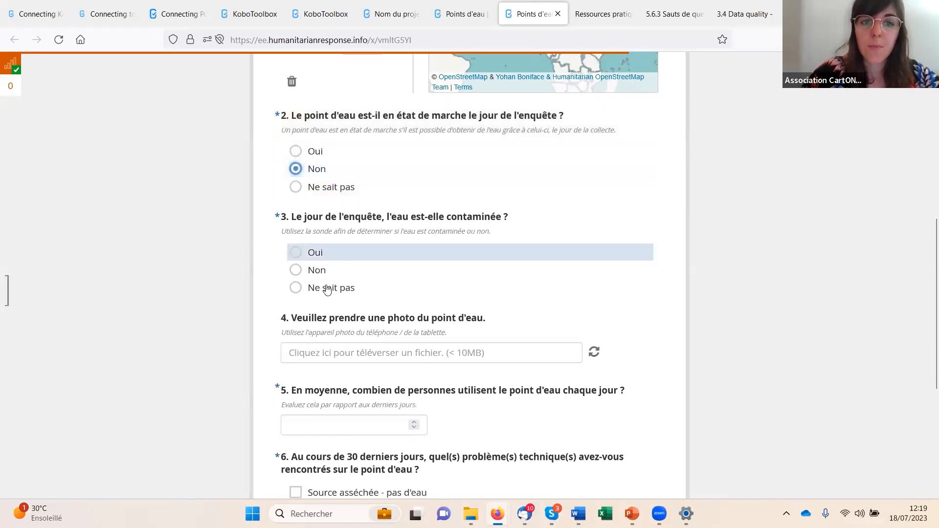
{"action": "scroll", "coordinate": [316, 214], "scroll_direction": "down", "scroll_amount": 1}
{"action": "left_click", "coordinate": [316, 208]}
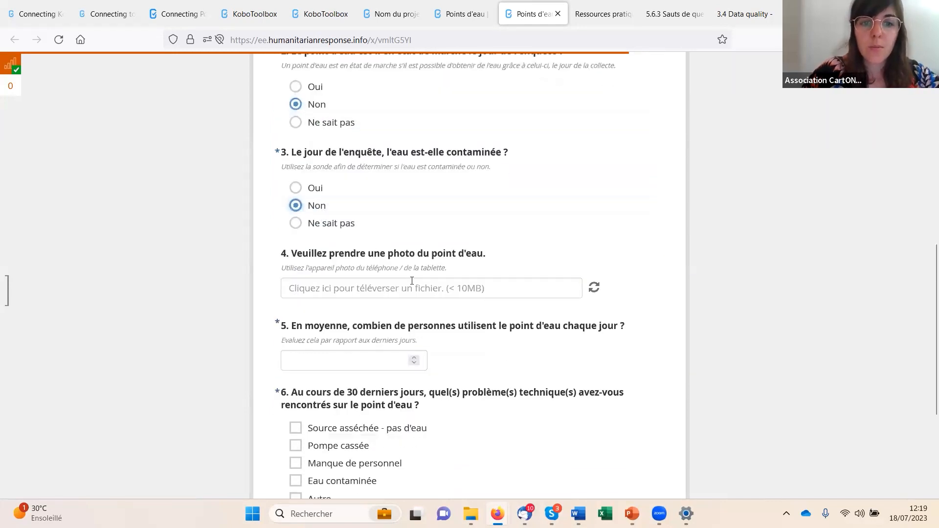
- Enter -2 as the number of daily users in question 5 to test its validation criteria
{"action": "scroll", "coordinate": [264, 222], "scroll_direction": "down", "scroll_amount": 1}
{"action": "scroll", "coordinate": [342, 274], "scroll_direction": "down", "scroll_amount": 1}
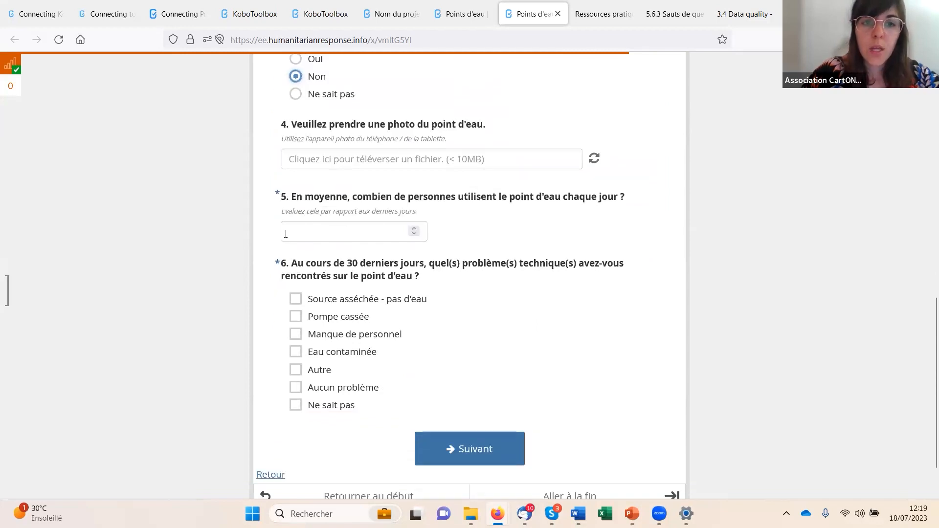
{"action": "left_click", "coordinate": [308, 229]}
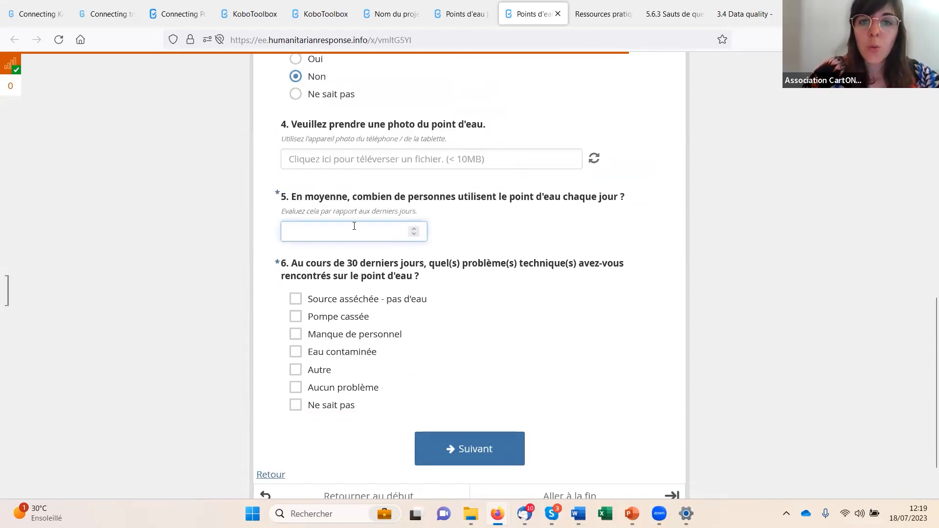
{"action": "left_click", "coordinate": [413, 234]}
{"action": "left_click", "coordinate": [414, 234]}
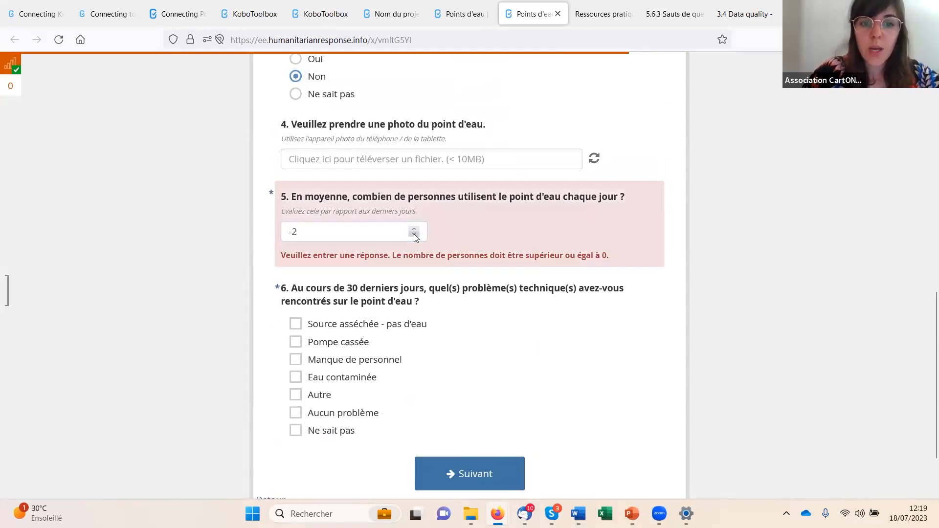
- Set the number of daily users in question 5 to 1
{"action": "left_click", "coordinate": [414, 228]}
{"action": "left_click", "coordinate": [413, 228]}
{"action": "left_click", "coordinate": [414, 228]}
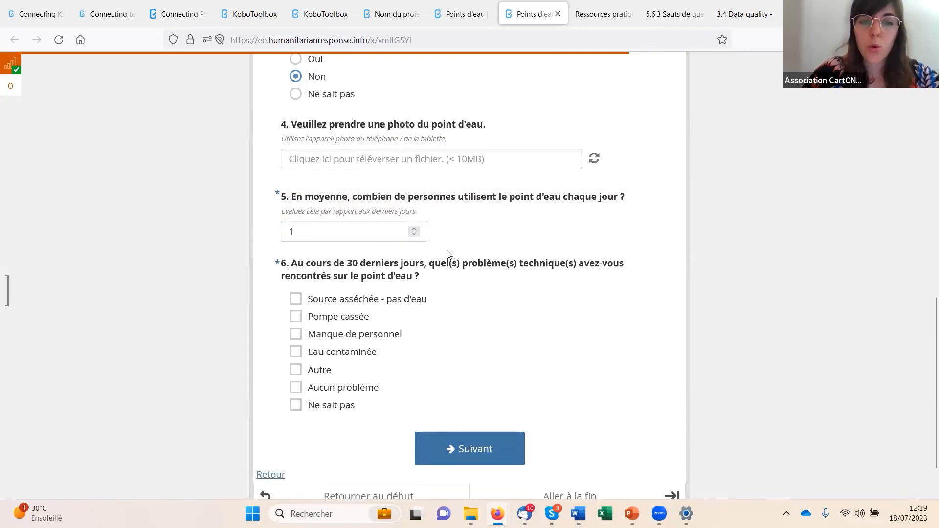
{"action": "scroll", "coordinate": [782, 331], "scroll_direction": "down", "scroll_amount": 2}
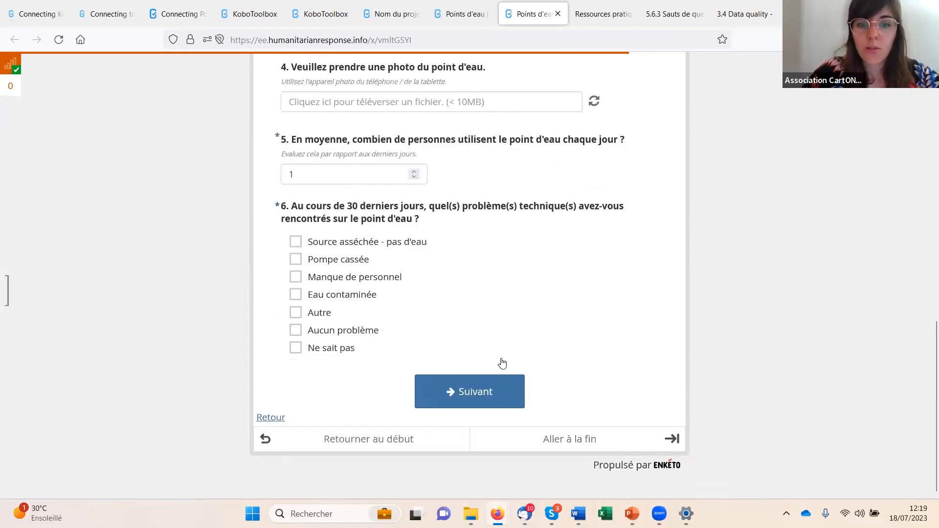
- In question 6, test "Autre" and its follow-up 6.b, select "Source asséchée - pas d'eau", "Pompe cassée", "Manque de personnel" and "Eau contaminée", and clear "Autre"
{"action": "left_click", "coordinate": [326, 315]}
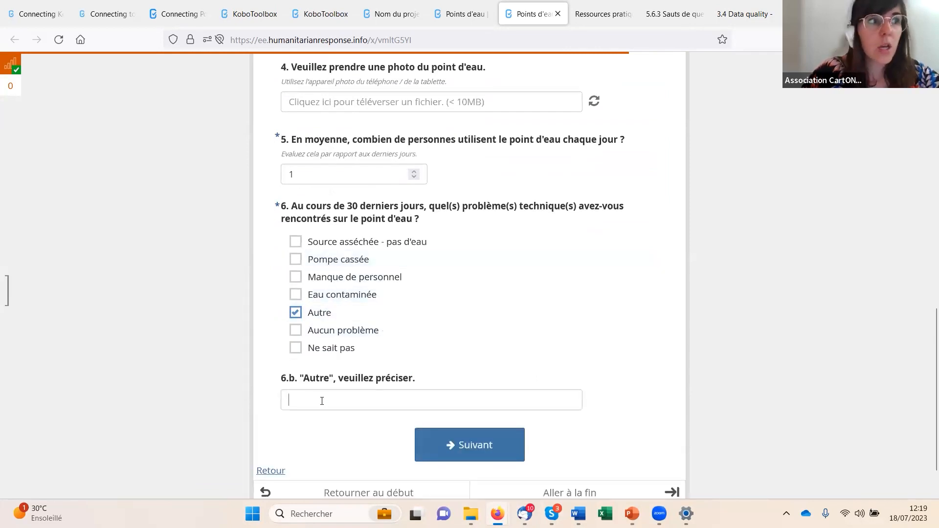
{"action": "scroll", "coordinate": [340, 357], "scroll_direction": "down", "scroll_amount": 2}
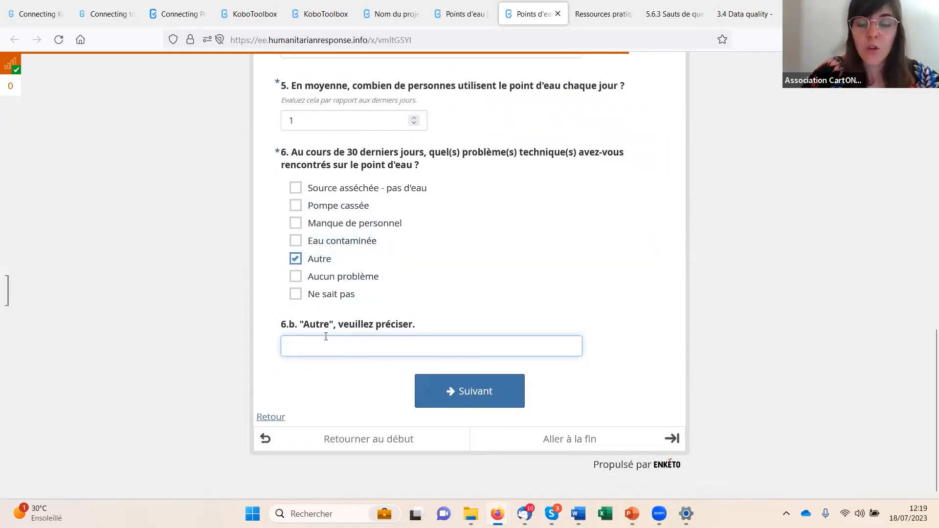
{"action": "left_click", "coordinate": [340, 190]}
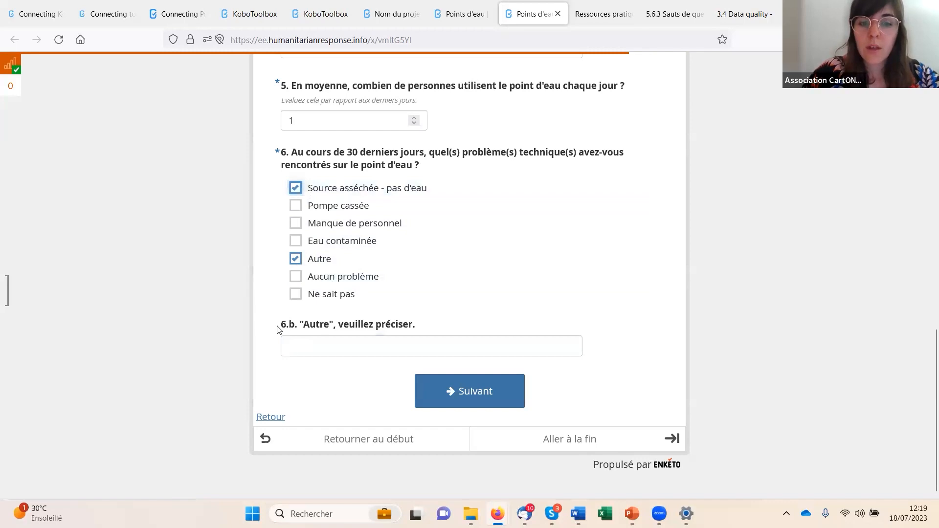
{"action": "left_click", "coordinate": [345, 260]}
{"action": "left_click", "coordinate": [341, 263]}
{"action": "left_click", "coordinate": [337, 278]}
{"action": "left_click", "coordinate": [335, 295]}
{"action": "left_click", "coordinate": [325, 311]}
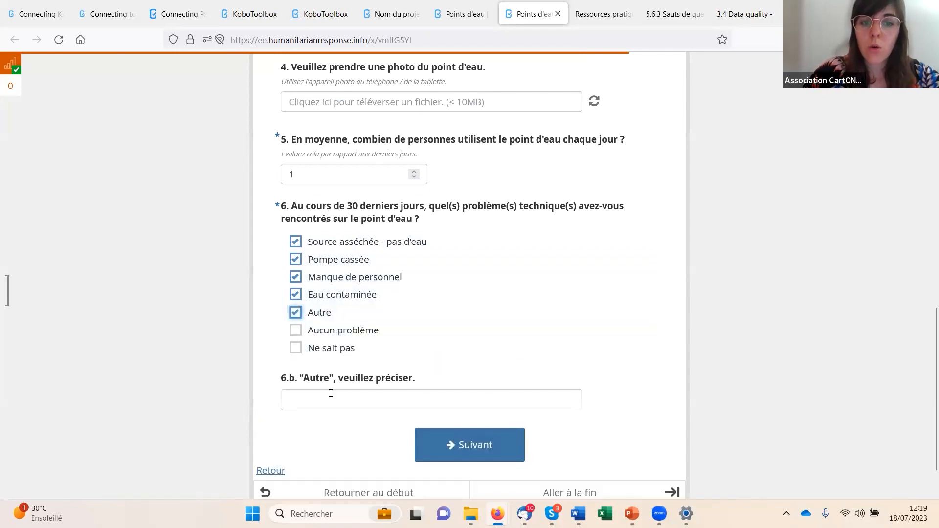
{"action": "left_click", "coordinate": [332, 320]}
- On the survey's final page, answer "Oui" to confirm that the questionnaire is complete and submit the record
{"action": "left_click", "coordinate": [487, 399]}
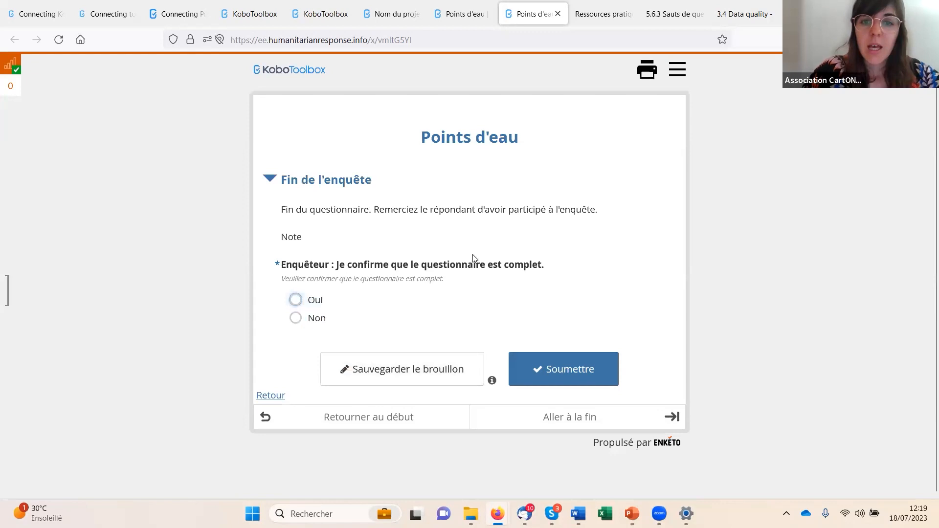
{"action": "left_click", "coordinate": [322, 300]}
{"action": "left_click", "coordinate": [567, 375]}
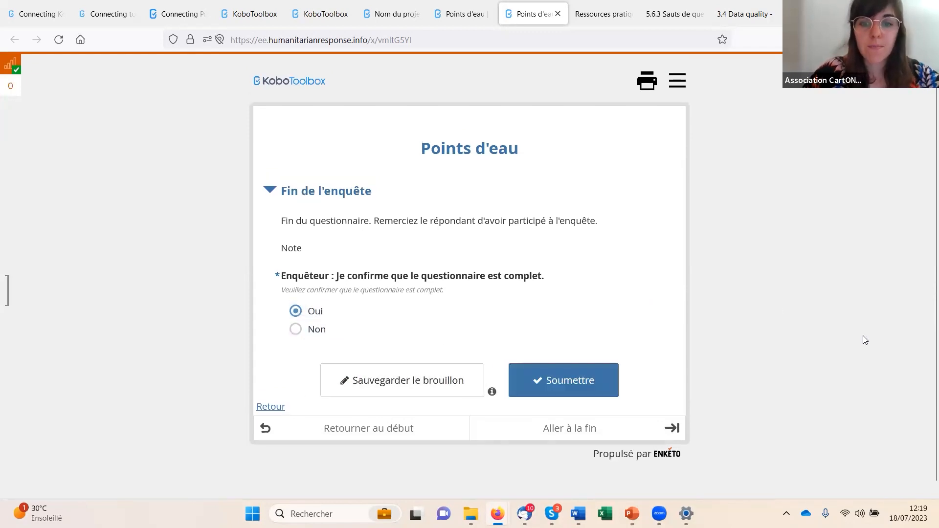
- Return to the Points d'eau project and review its summary, including the submissions chart for the last 7 days
{"action": "left_click", "coordinate": [450, 19]}
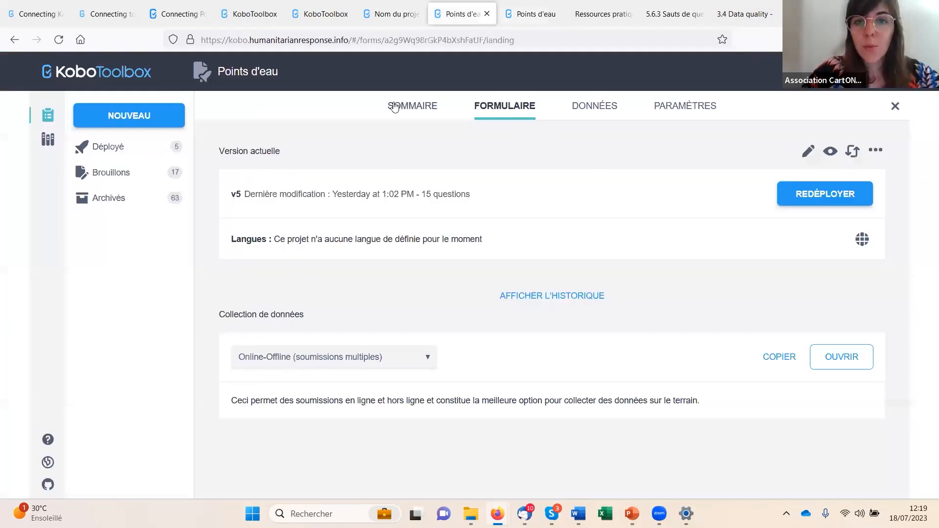
{"action": "left_click", "coordinate": [422, 109]}
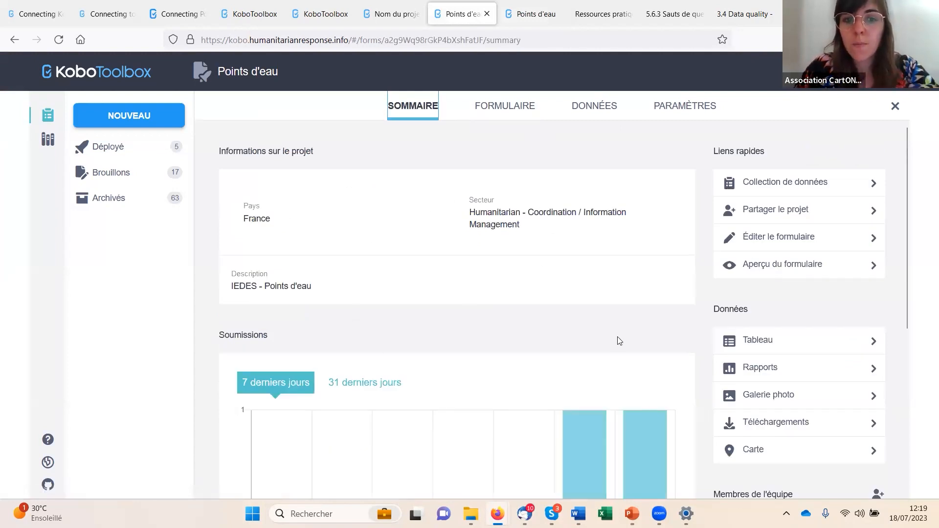
{"action": "scroll", "coordinate": [618, 341], "scroll_direction": "down", "scroll_amount": 5}
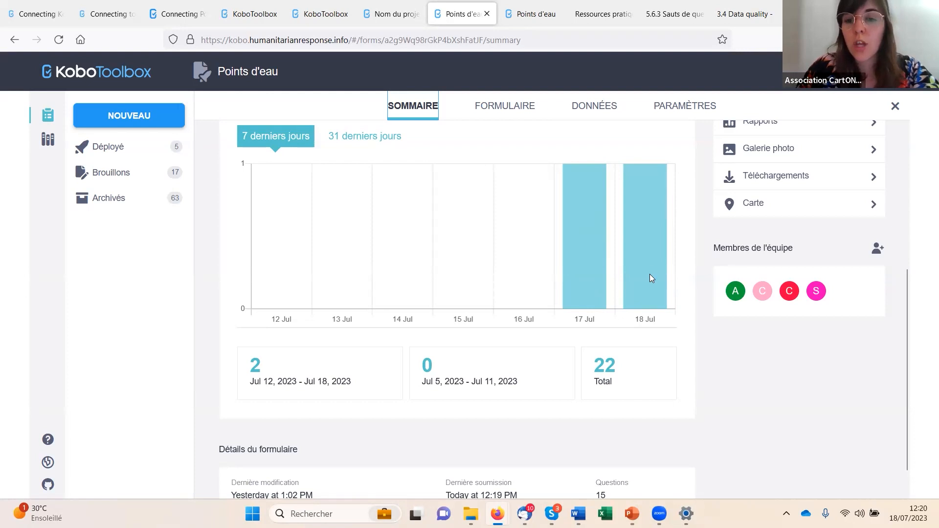
{"action": "scroll", "coordinate": [637, 267], "scroll_direction": "up", "scroll_amount": 3}
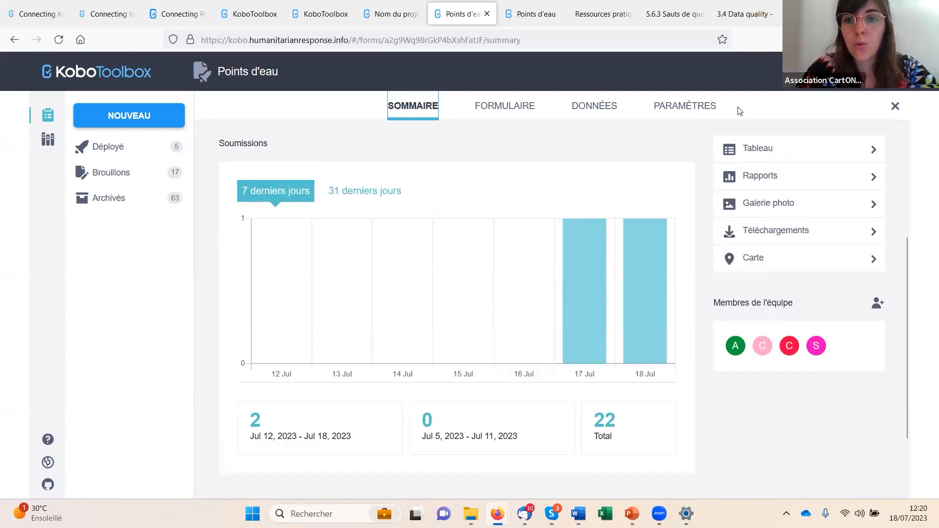
- Preview the Points d'eau form from the project's form page and close the preview
{"action": "left_click", "coordinate": [529, 108]}
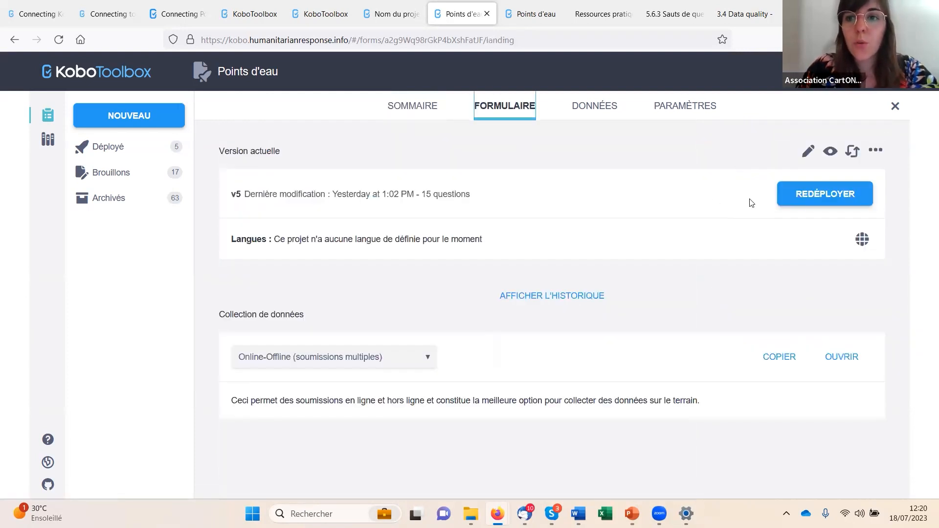
{"action": "left_click", "coordinate": [829, 151]}
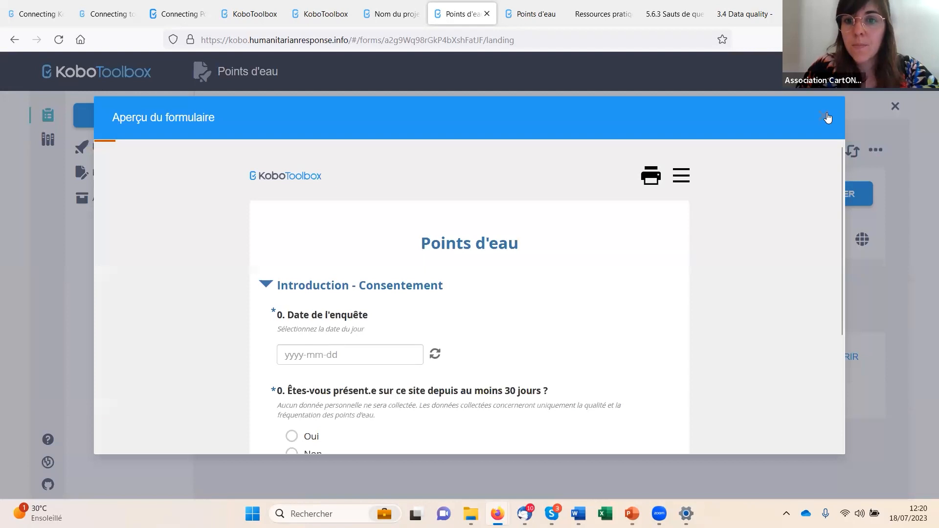
{"action": "left_click", "coordinate": [826, 117]}
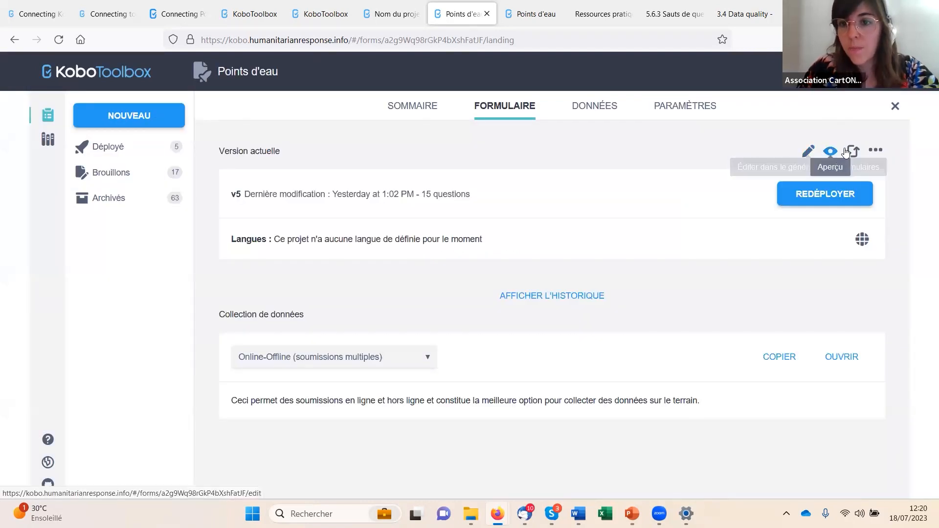
- Review the additional actions available for the form and copy the link of its Online-Offline data collection form
{"action": "left_click", "coordinate": [876, 153]}
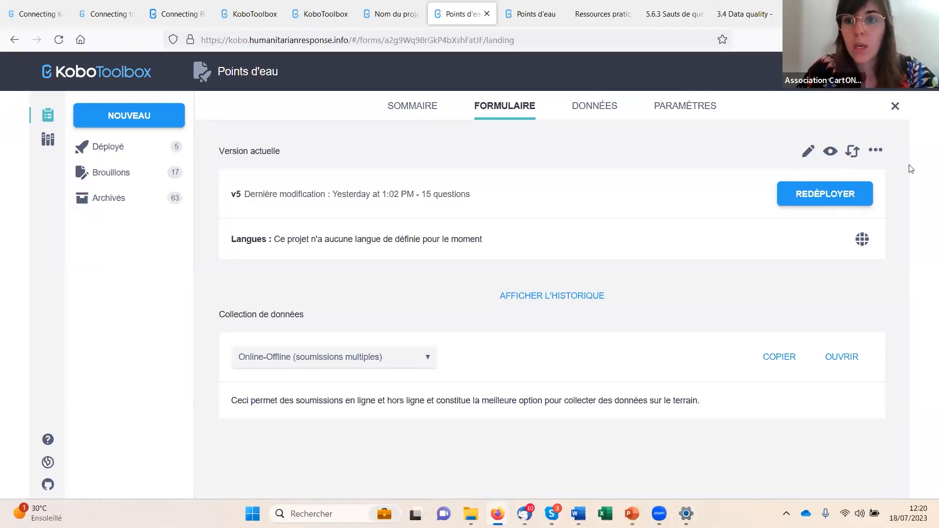
{"action": "left_click", "coordinate": [876, 152]}
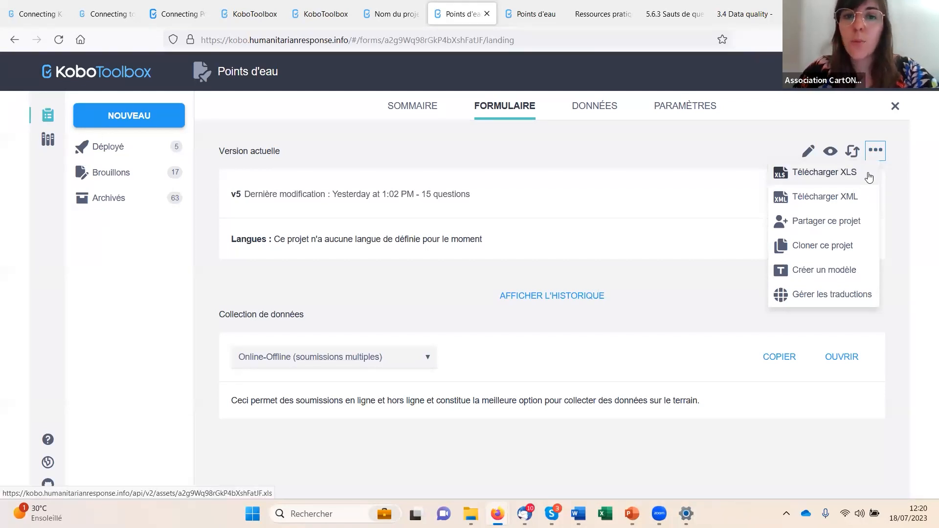
{"action": "left_click", "coordinate": [729, 149]}
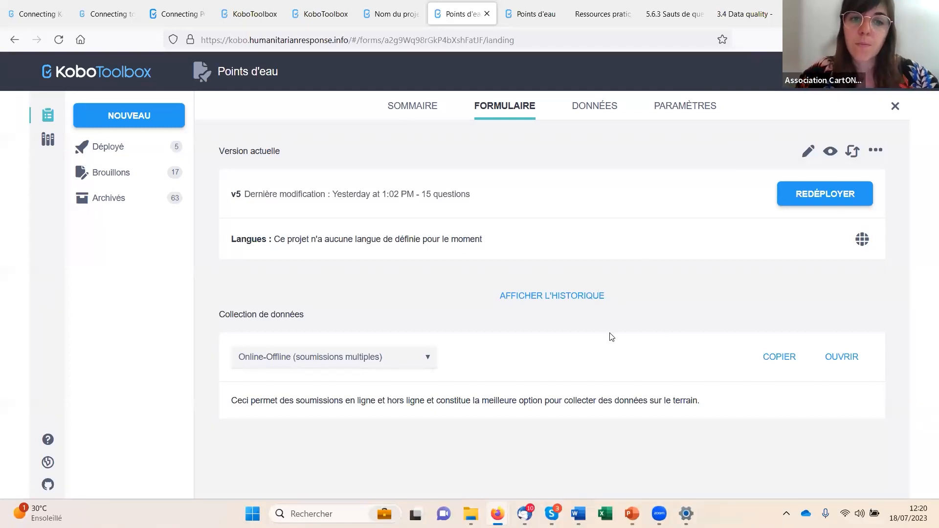
{"action": "left_click", "coordinate": [779, 358]}
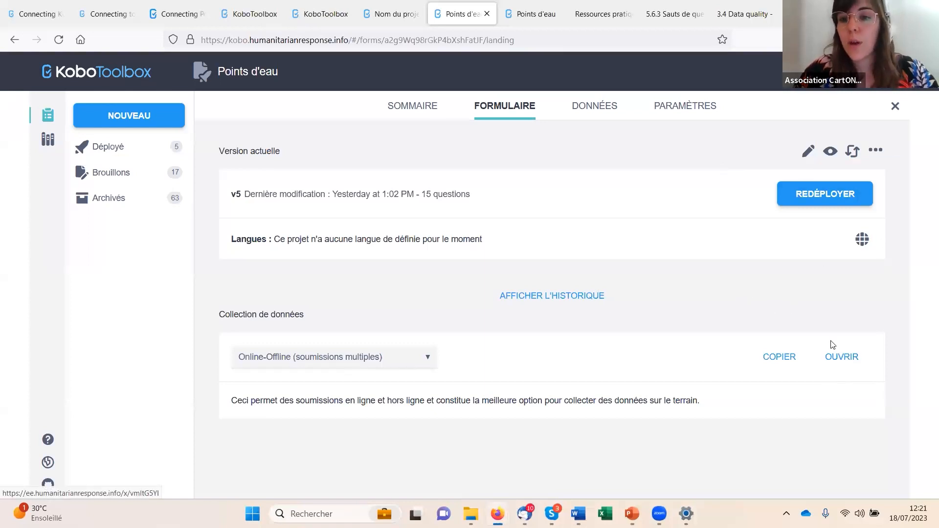
- View the project's general settings, then examine the start dates of the two most recent submissions in the data table
{"action": "left_click", "coordinate": [681, 111]}
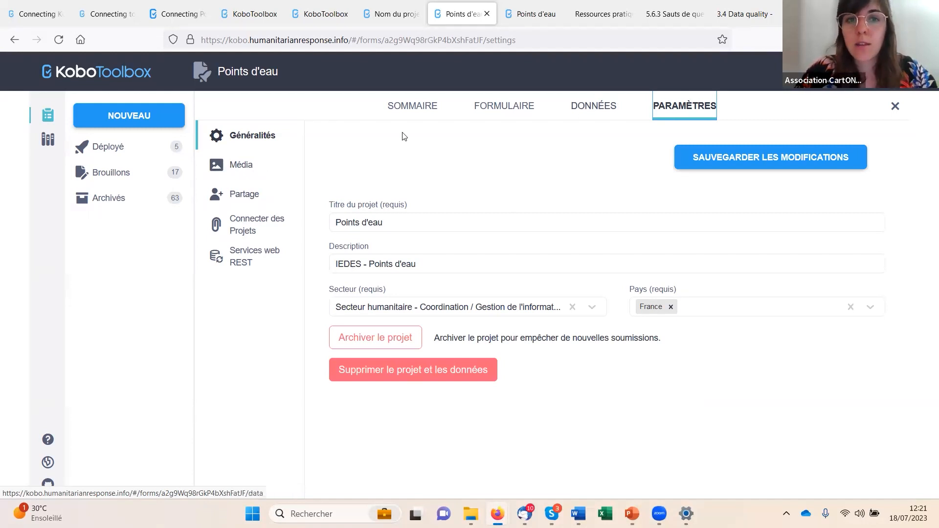
{"action": "left_click", "coordinate": [593, 108]}
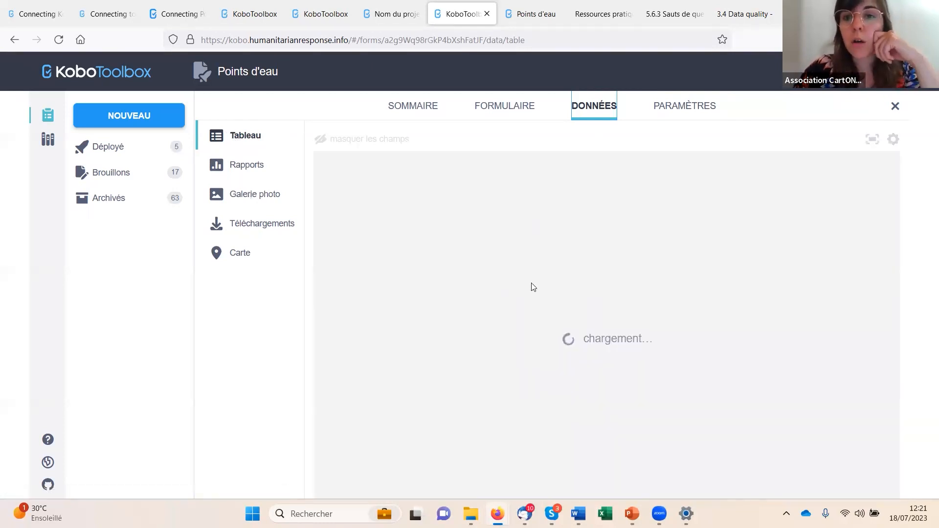
{"action": "scroll", "coordinate": [541, 325], "scroll_direction": "down", "scroll_amount": 10}
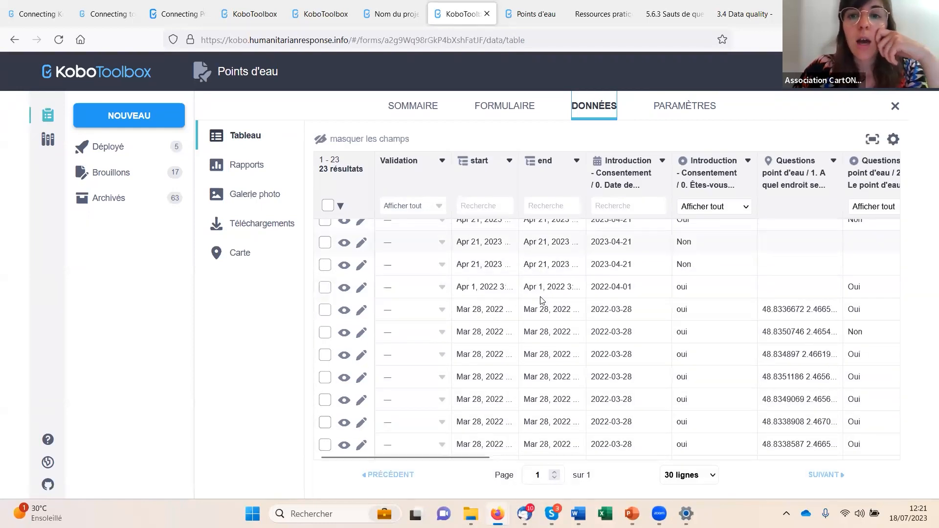
{"action": "scroll", "coordinate": [540, 328], "scroll_direction": "up", "scroll_amount": 10}
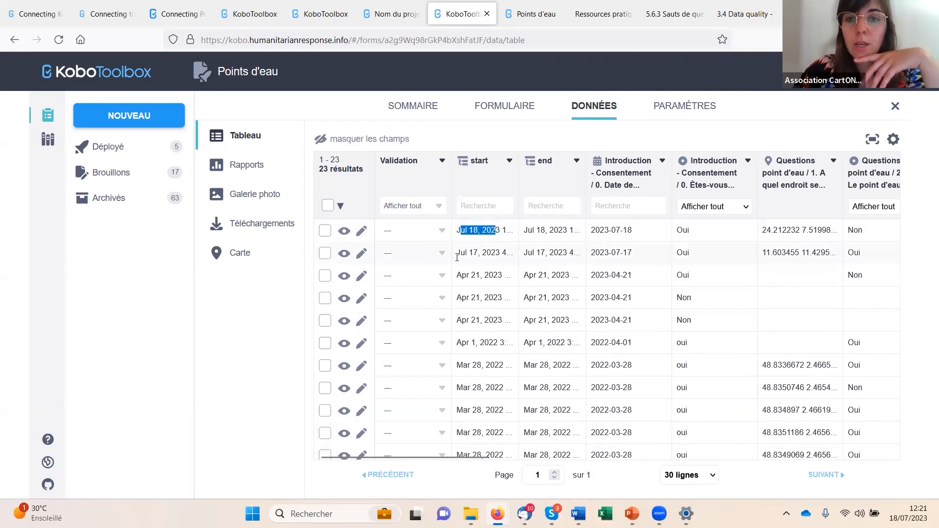
{"action": "left_click_drag", "start_coordinate": [456, 257], "coordinate": [490, 254]}
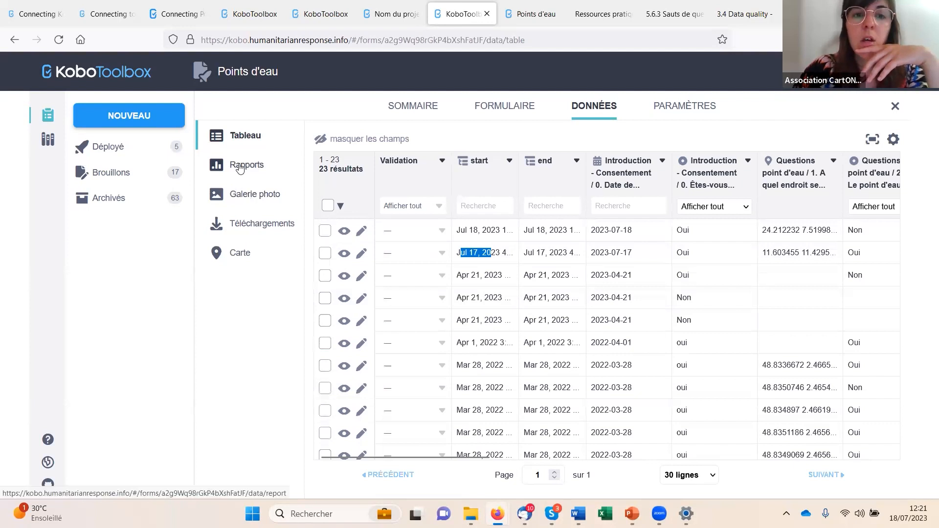
- Show the submissions on the map, examine the answers recorded for the northern point in the Sahara and close the record
{"action": "left_click", "coordinate": [240, 253]}
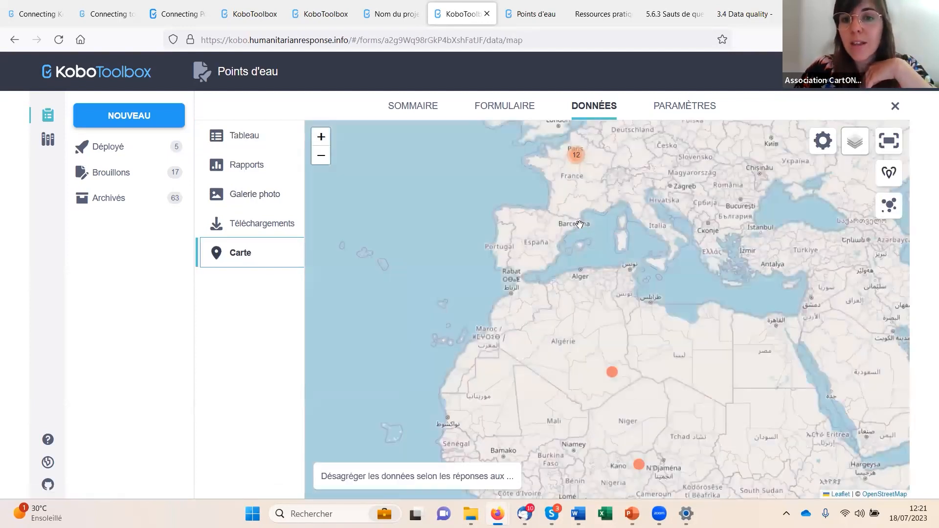
{"action": "left_click", "coordinate": [612, 374]}
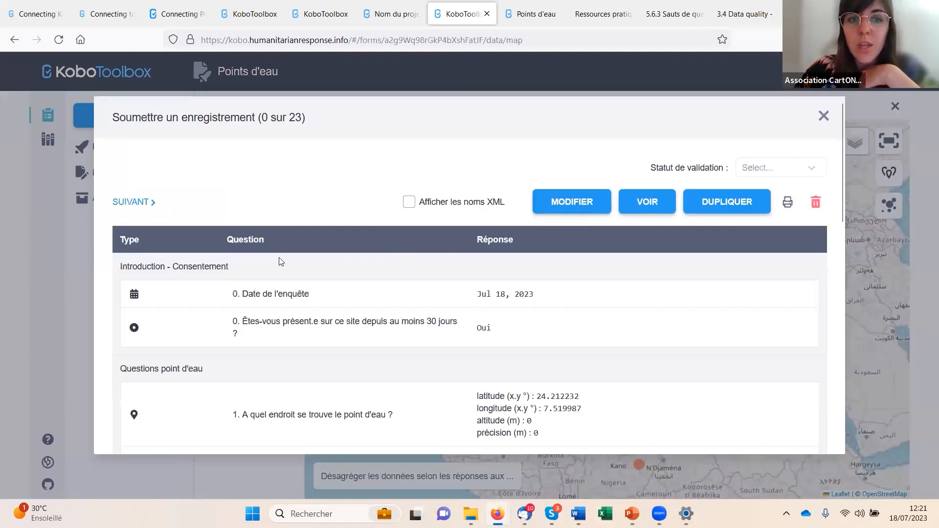
{"action": "scroll", "coordinate": [451, 327], "scroll_direction": "down", "scroll_amount": 10}
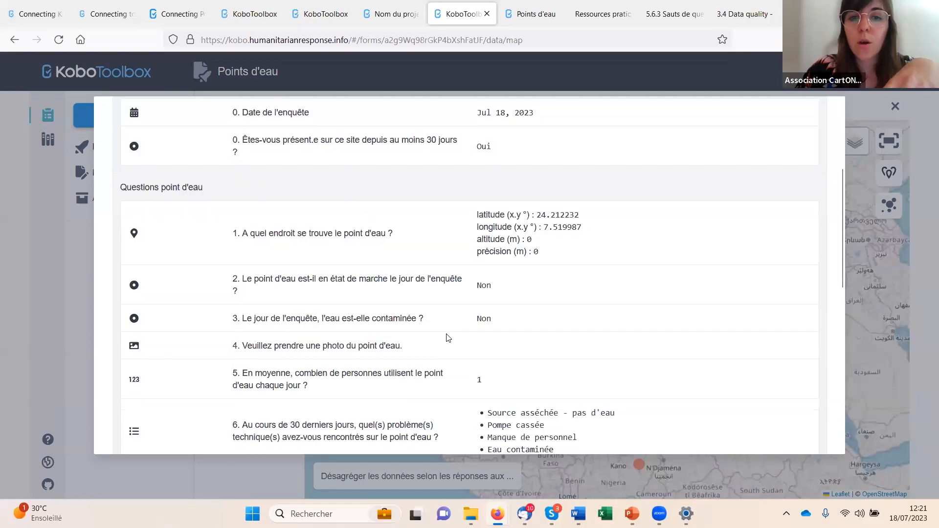
{"action": "scroll", "coordinate": [449, 337], "scroll_direction": "up", "scroll_amount": 15}
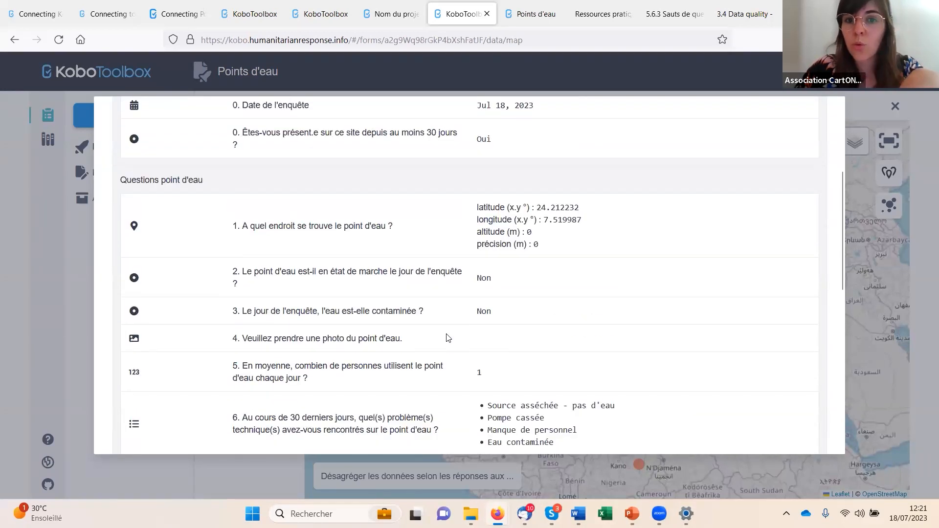
{"action": "left_click", "coordinate": [825, 116]}
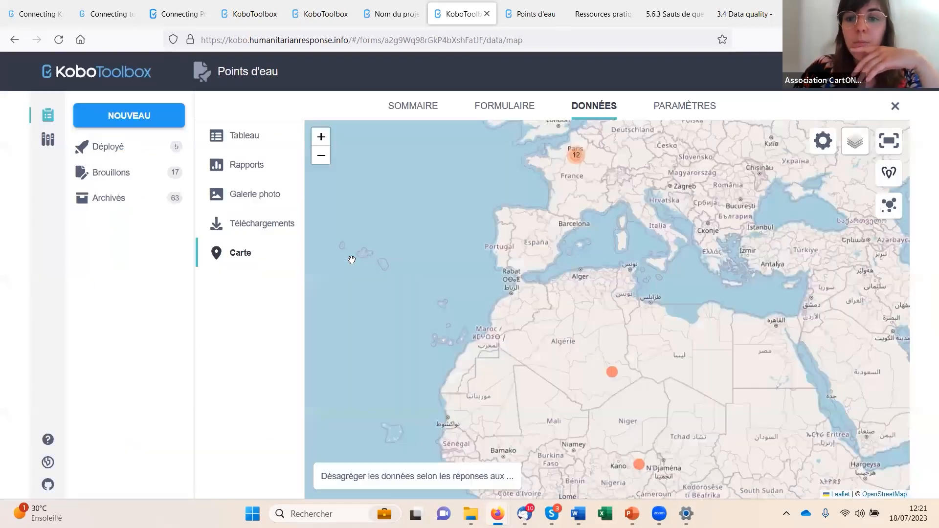
- Examine the automatic reports with charts and frequency tables for the survey questions
{"action": "left_click", "coordinate": [245, 166]}
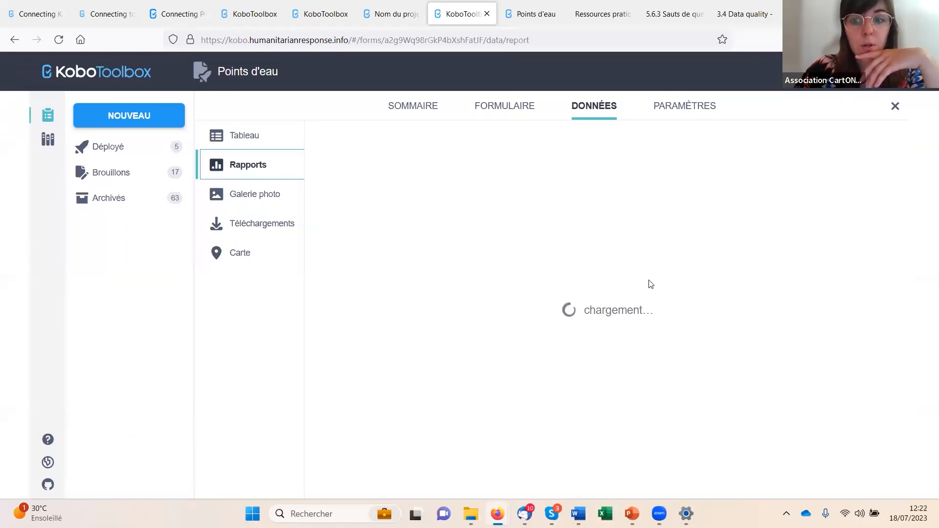
{"action": "scroll", "coordinate": [876, 371], "scroll_direction": "down", "scroll_amount": 5}
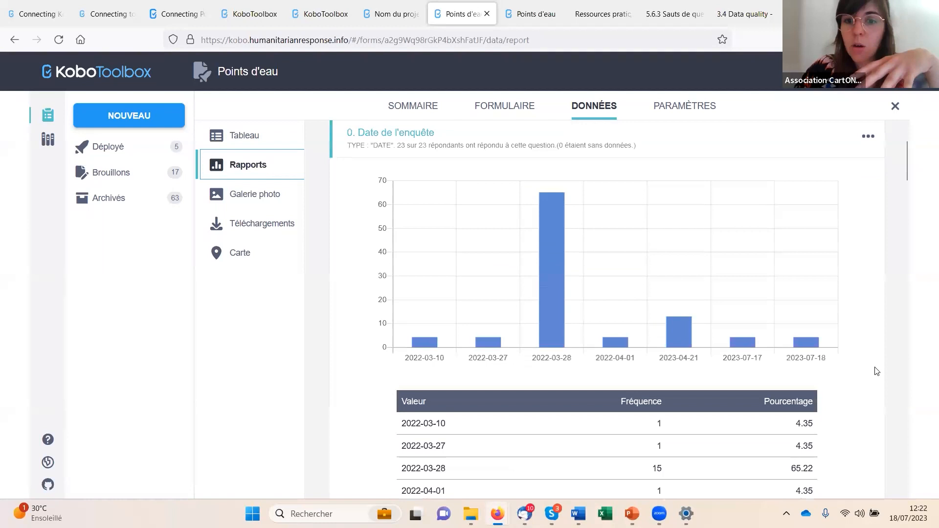
{"action": "scroll", "coordinate": [876, 371], "scroll_direction": "down", "scroll_amount": 10}
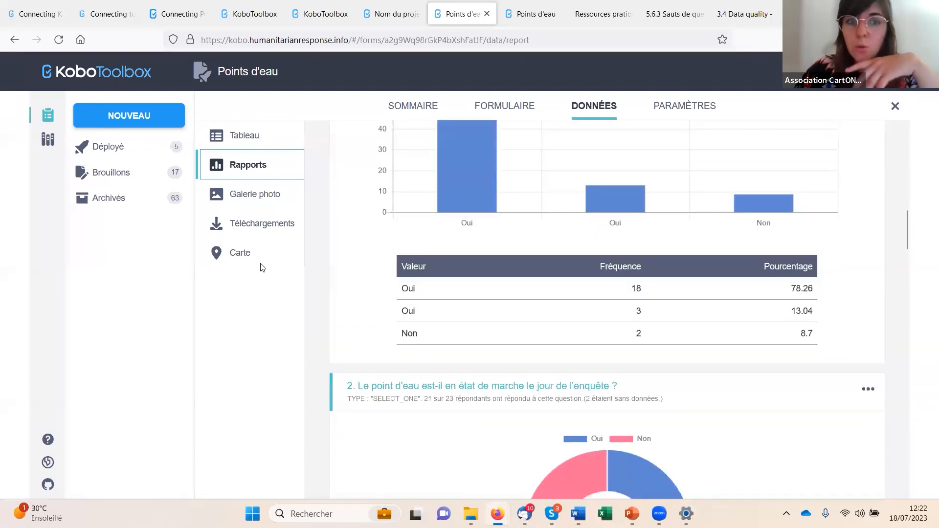
- Browse the submitted pictures in the photo gallery and return to the submissions table
{"action": "left_click", "coordinate": [239, 198]}
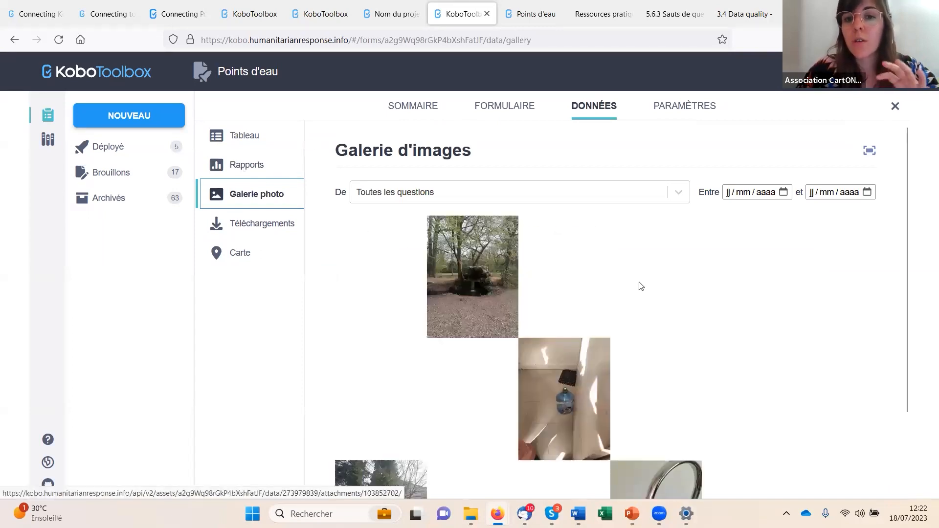
{"action": "scroll", "coordinate": [716, 309], "scroll_direction": "down", "scroll_amount": 3}
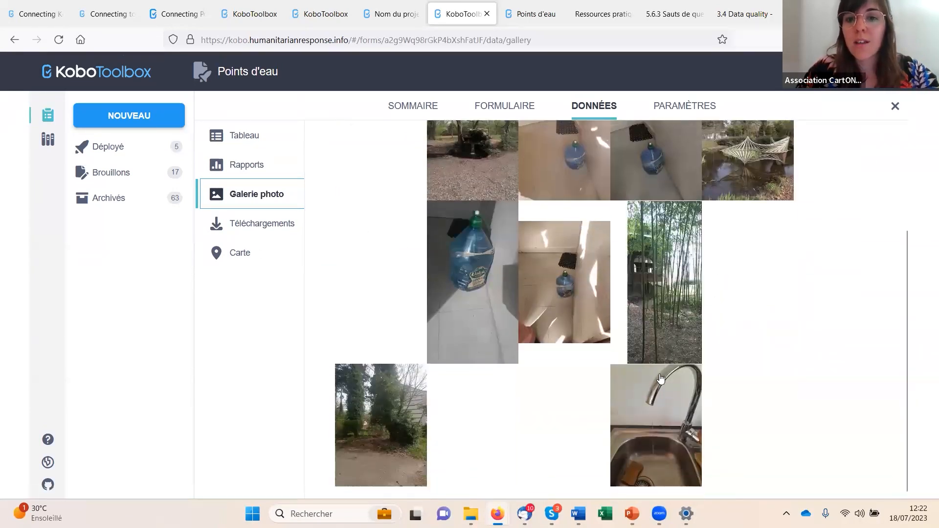
{"action": "scroll", "coordinate": [645, 364], "scroll_direction": "up", "scroll_amount": 3}
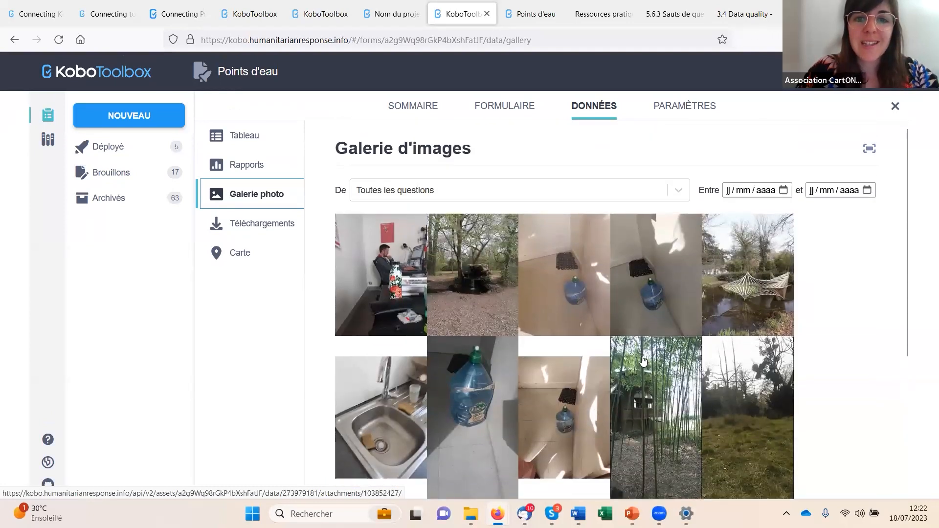
{"action": "left_click", "coordinate": [240, 135]}
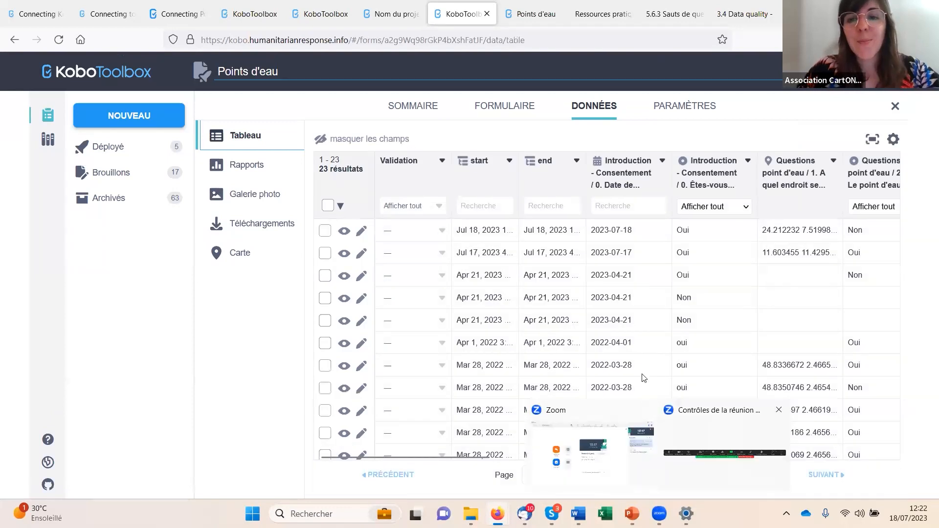
- Switch to the PowerPoint presentation, start the slide show from slide 46 and advance to the "Des questions ?" slide
{"action": "left_click", "coordinate": [609, 454]}
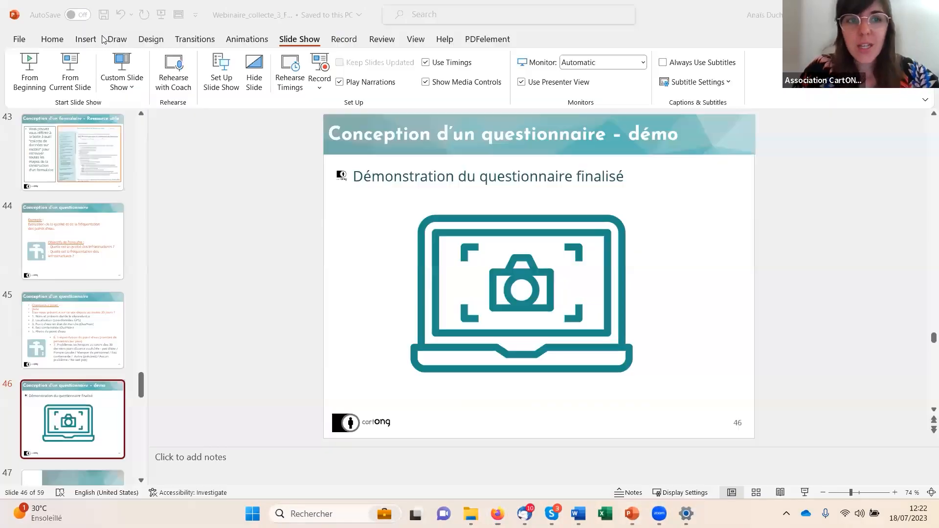
{"action": "left_click", "coordinate": [78, 79]}
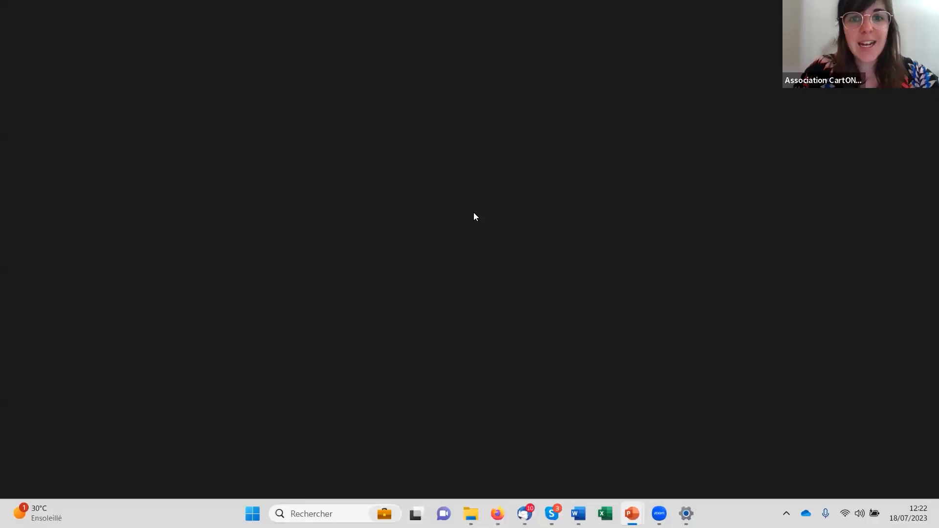
{"action": "left_click", "coordinate": [202, 19]}
{"action": "left_click", "coordinate": [216, 38]}
{"action": "left_click", "coordinate": [588, 228]}
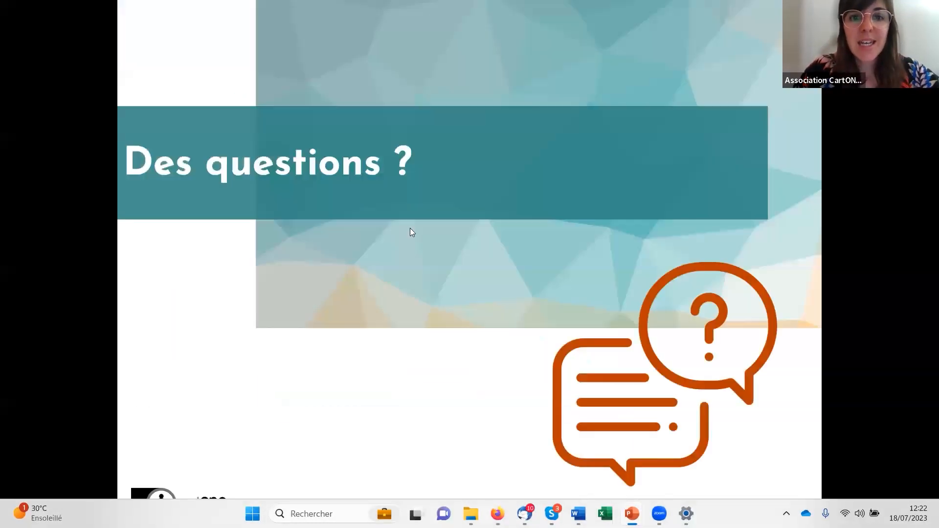
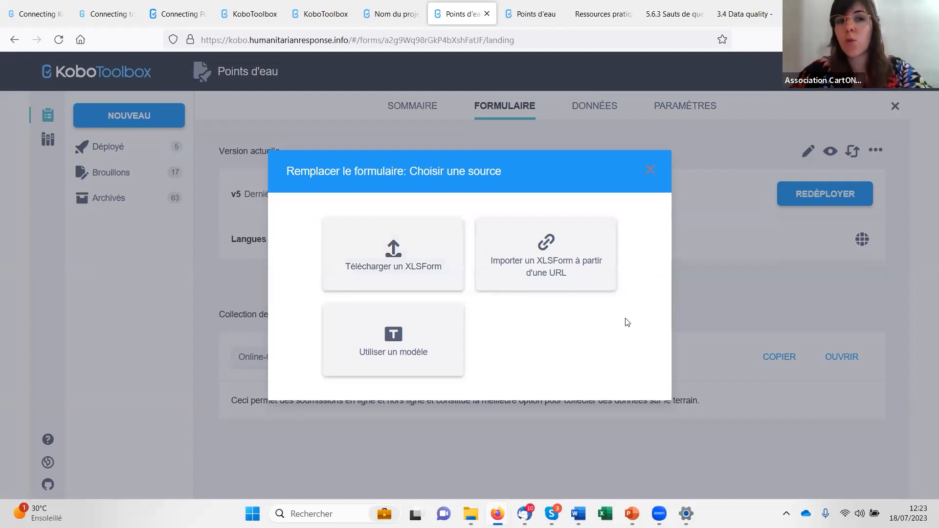
- Close the form replacement dialog without choosing a source and return to the redeployment option of the current version
{"action": "left_click", "coordinate": [652, 172]}
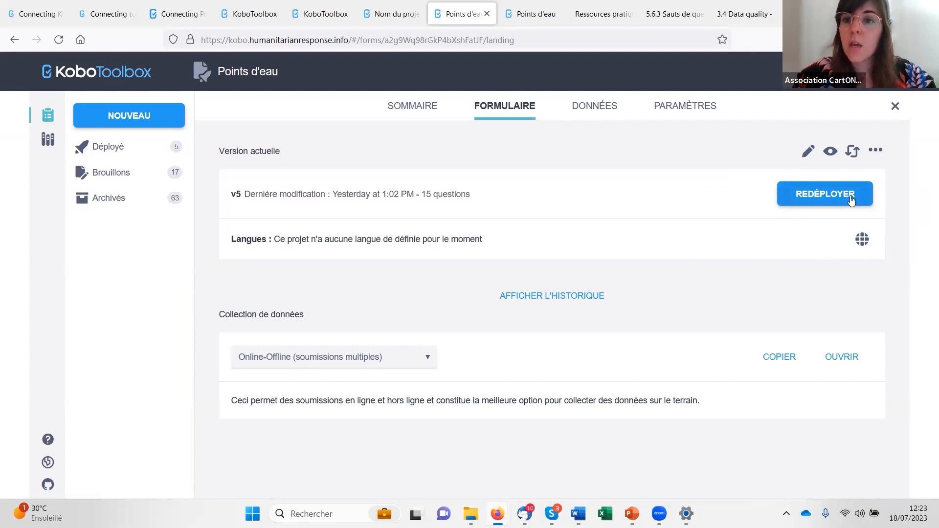
{"action": "left_click", "coordinate": [821, 196]}
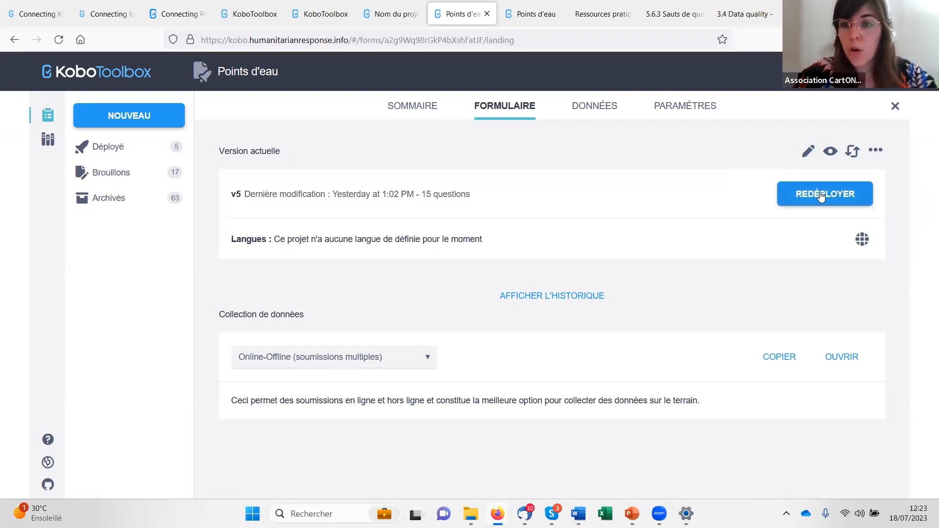
{"action": "left_click", "coordinate": [509, 214]}
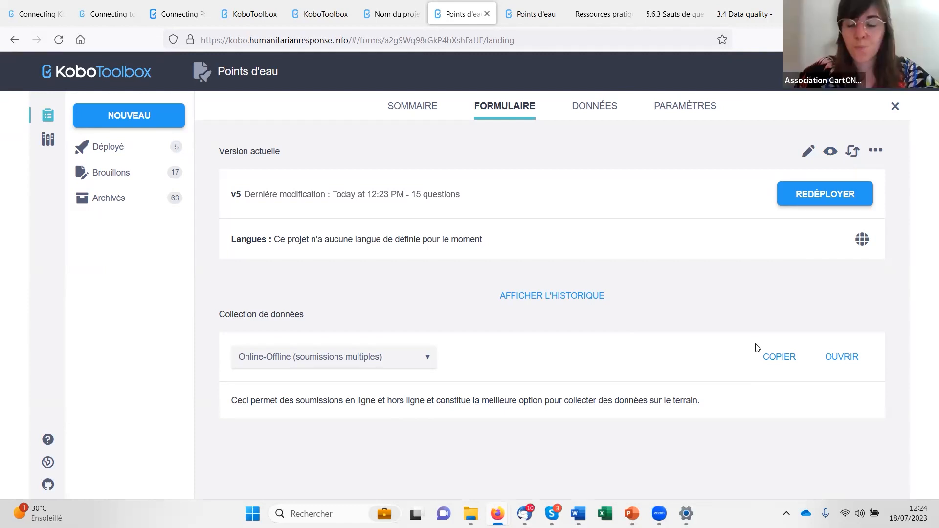
- Open the Points d'eau form in the form builder, show the survey date question's editable hint and close the editor
{"action": "left_click", "coordinate": [809, 155]}
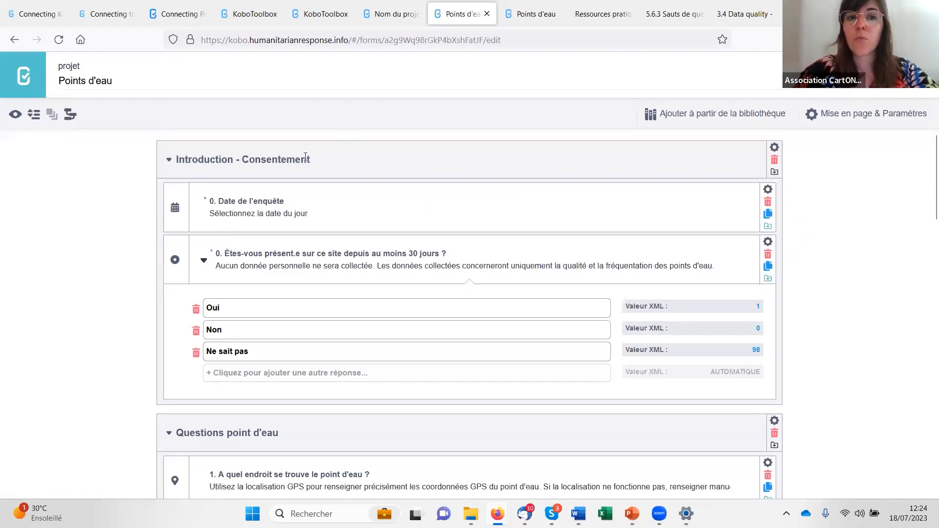
{"action": "left_click", "coordinate": [325, 211]}
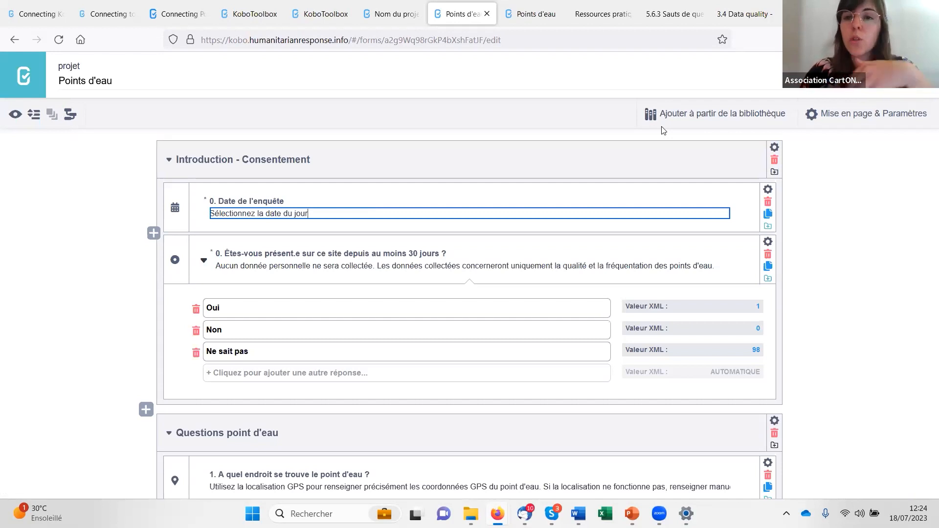
{"action": "left_click", "coordinate": [918, 75]}
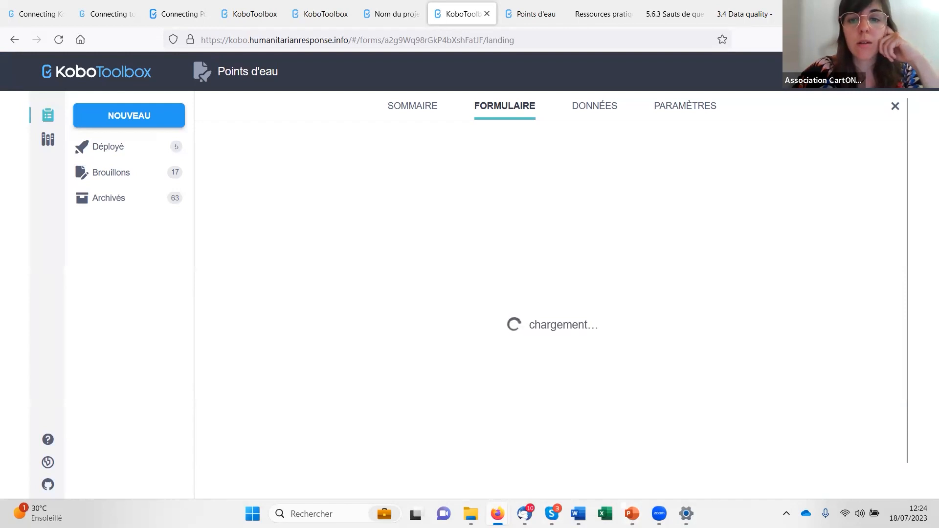
- Go through the project's settings and data download options, and display the submissions on the map
{"action": "mouse_move", "coordinate": [659, 513]}
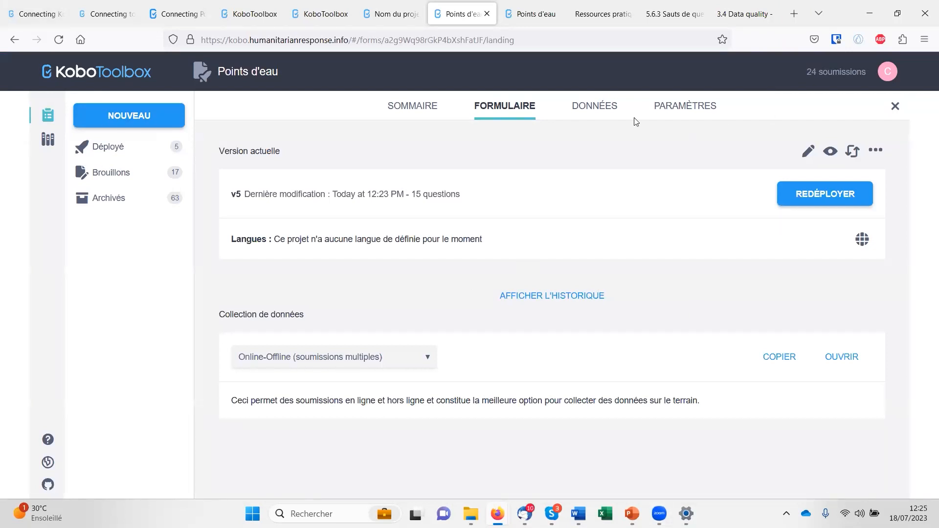
{"action": "left_click", "coordinate": [680, 106]}
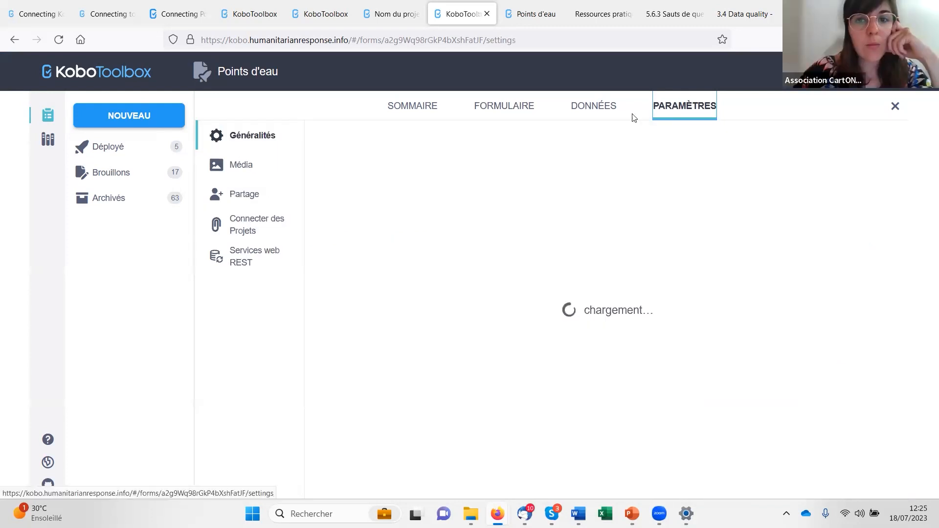
{"action": "left_click", "coordinate": [596, 111]}
{"action": "left_click", "coordinate": [245, 226]}
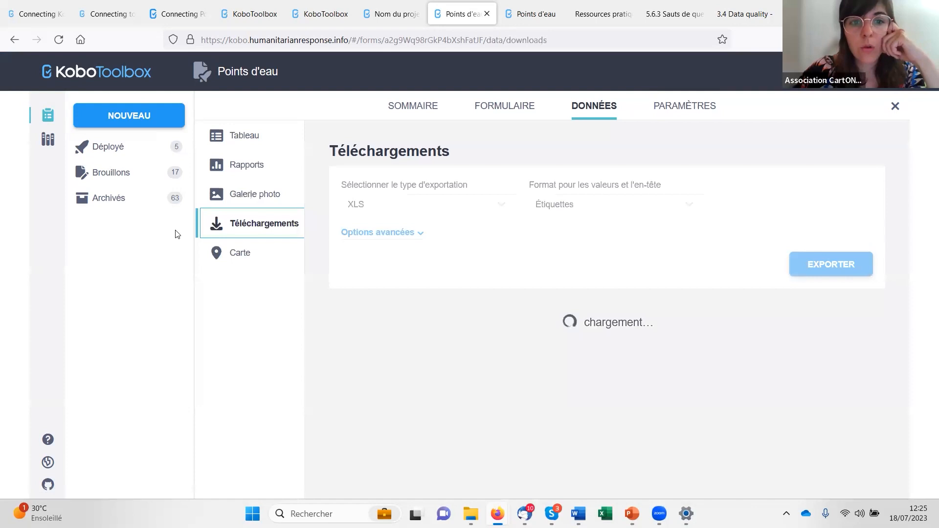
{"action": "left_click", "coordinate": [242, 252]}
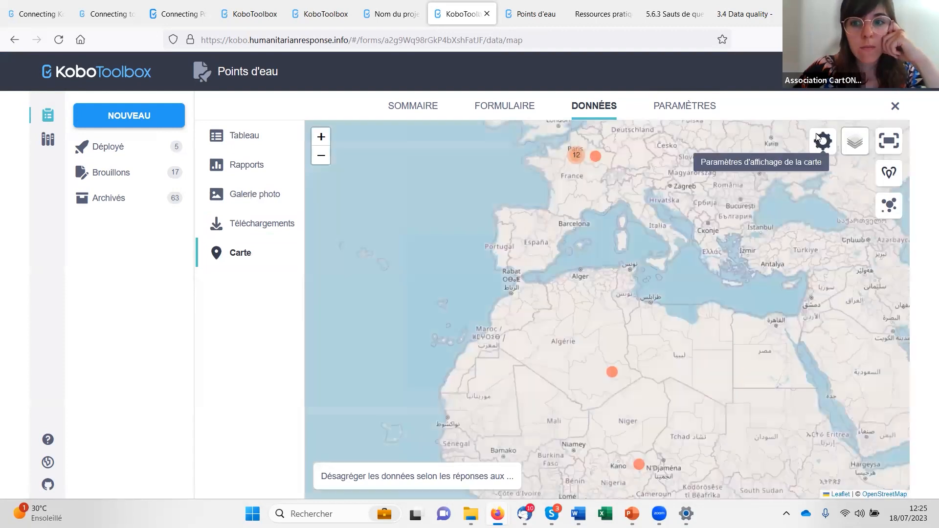
- Show where a geospatial overlay layer is named and uploaded in the map settings, and close them without adding one
{"action": "left_click", "coordinate": [818, 139]}
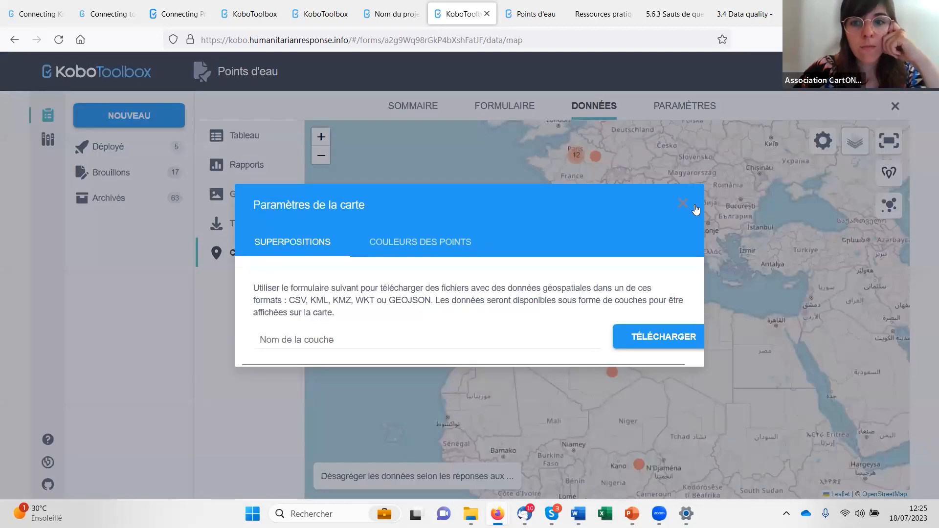
{"action": "left_click", "coordinate": [319, 337]}
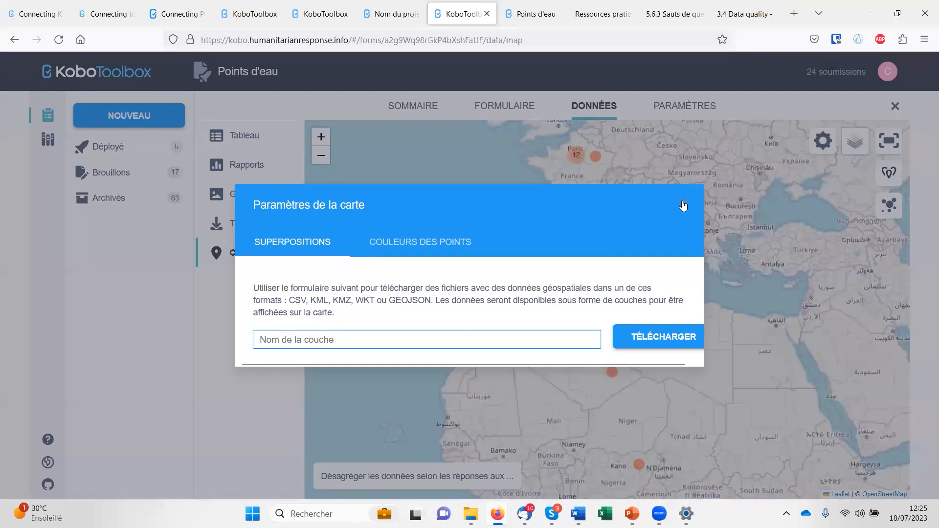
{"action": "left_click", "coordinate": [683, 206]}
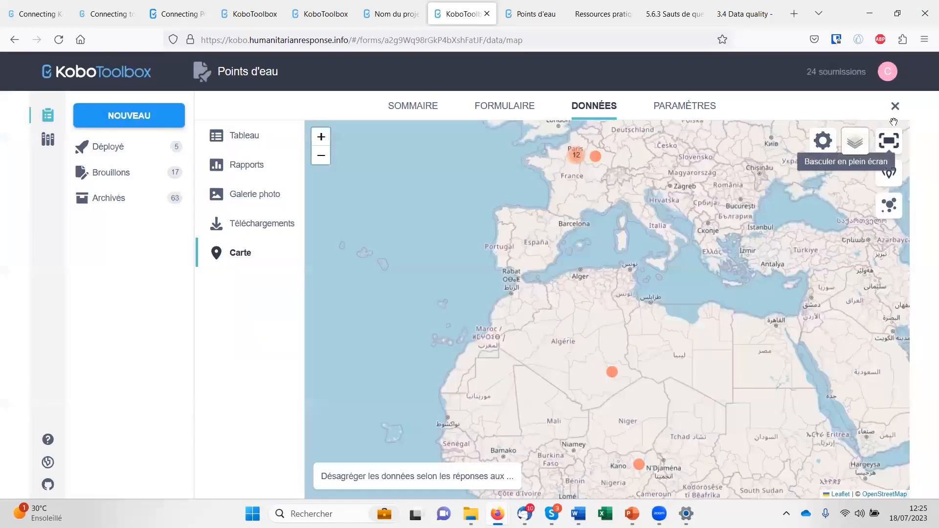
- Compare the overlay upload options and the point colour sets in the map settings, and close them without saving
{"action": "left_click", "coordinate": [823, 141]}
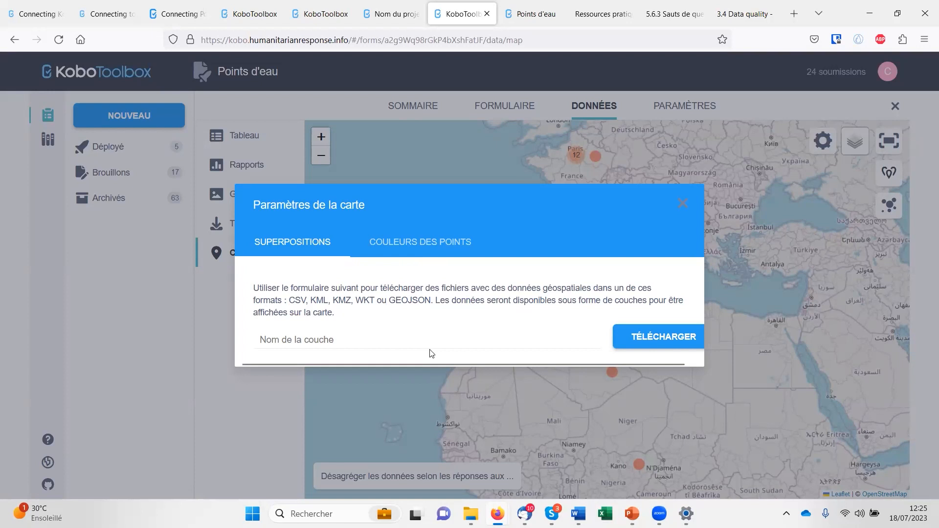
{"action": "left_click", "coordinate": [442, 252]}
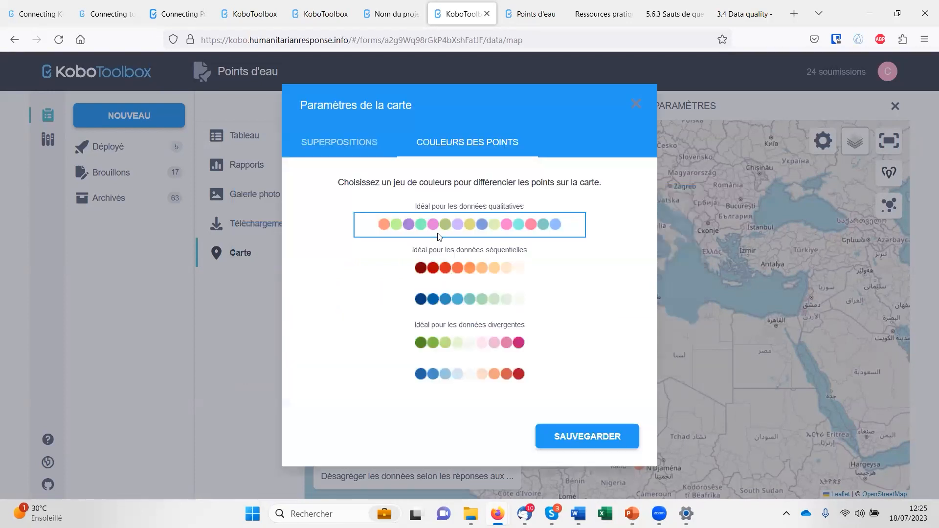
{"action": "left_click", "coordinate": [344, 141]}
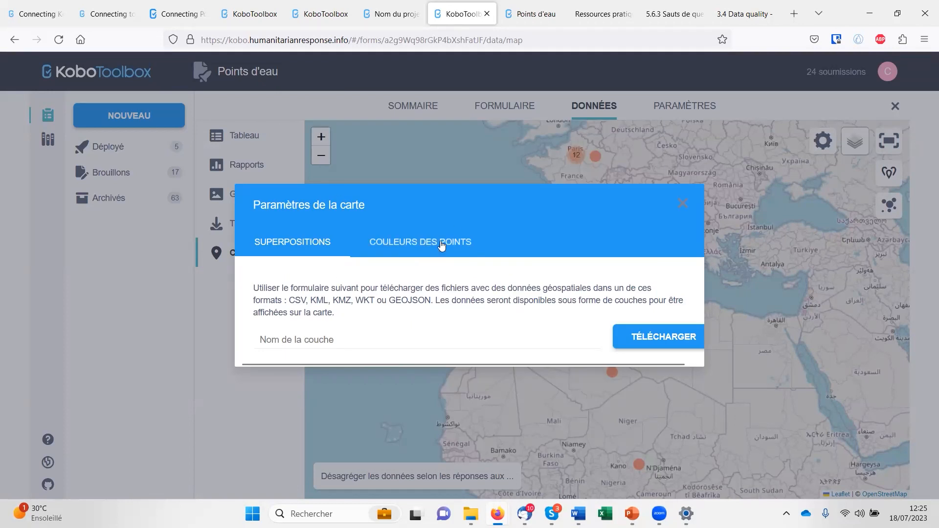
{"action": "left_click", "coordinate": [443, 243]}
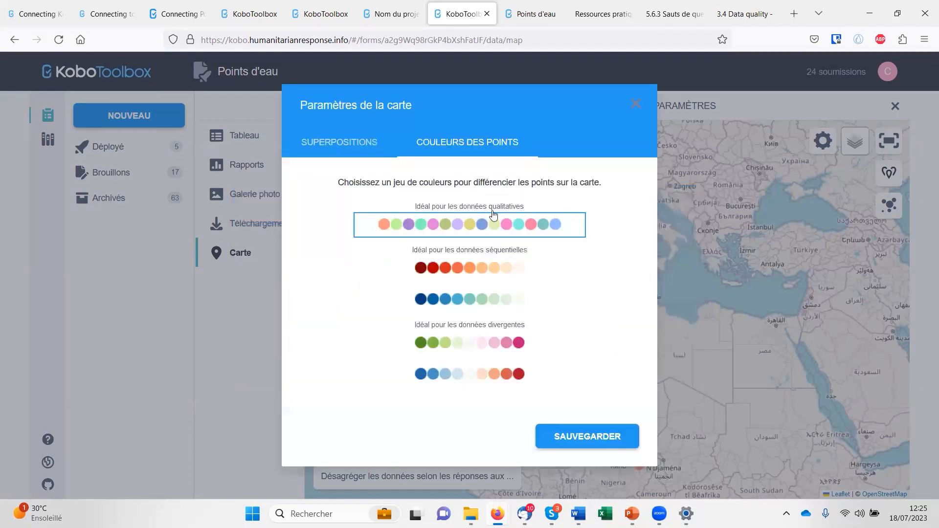
{"action": "left_click", "coordinate": [339, 142]}
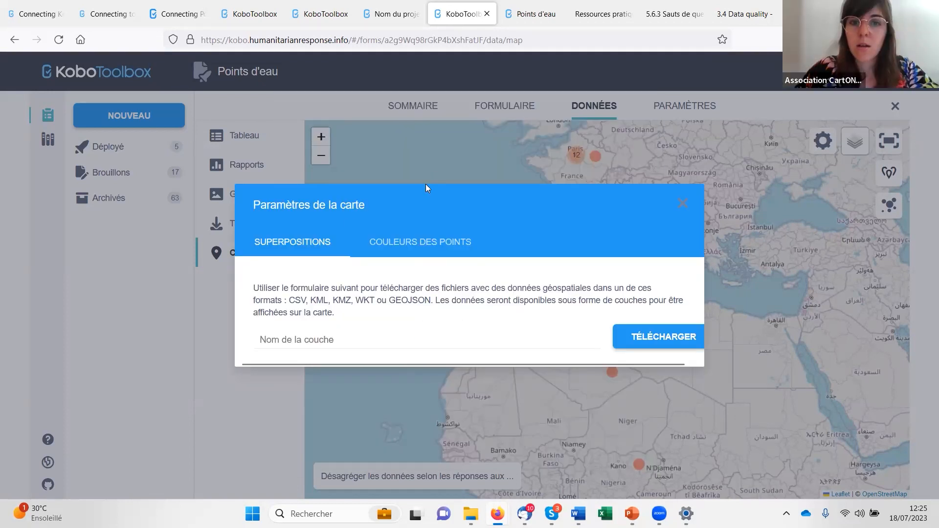
{"action": "left_click", "coordinate": [685, 205]}
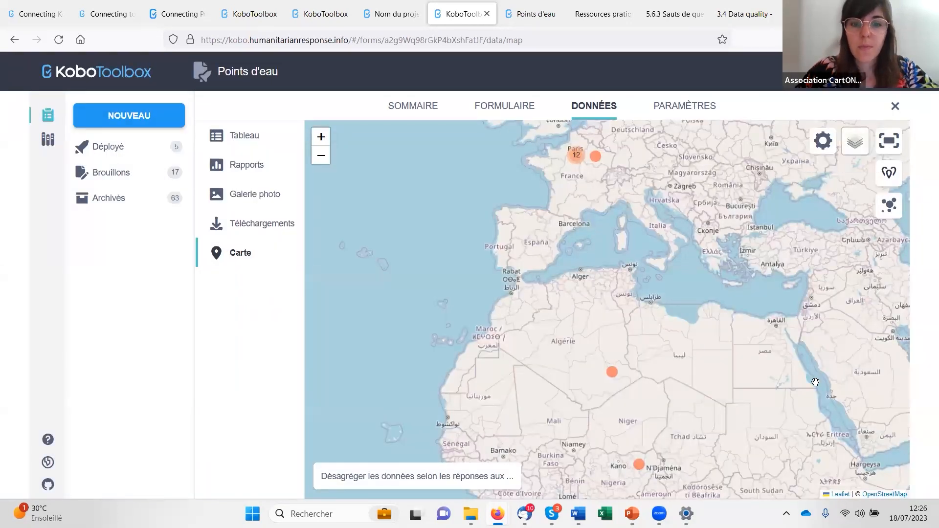
- Switch to the PowerPoint slide show and advance from "Des questions ?" to the "La parole à…" slide with the iram logo
{"action": "mouse_move", "coordinate": [659, 513]}
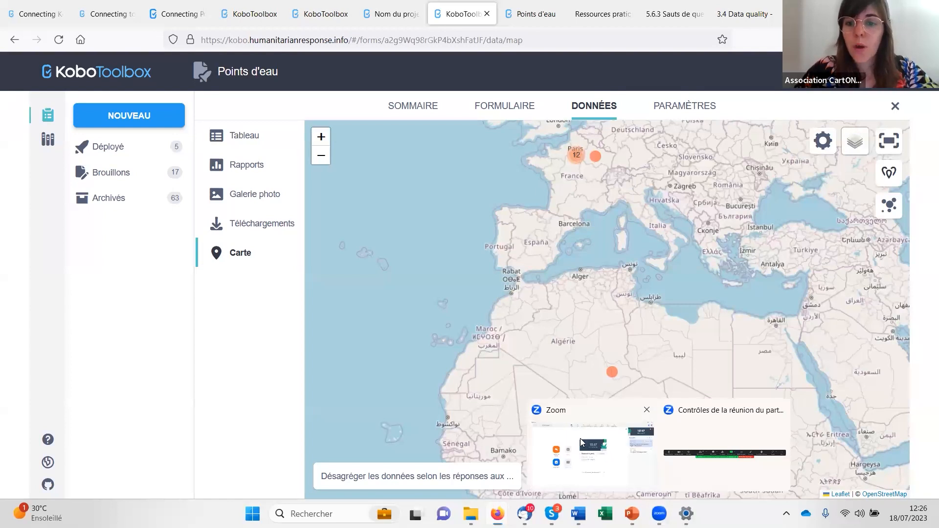
{"action": "left_click", "coordinate": [582, 443]}
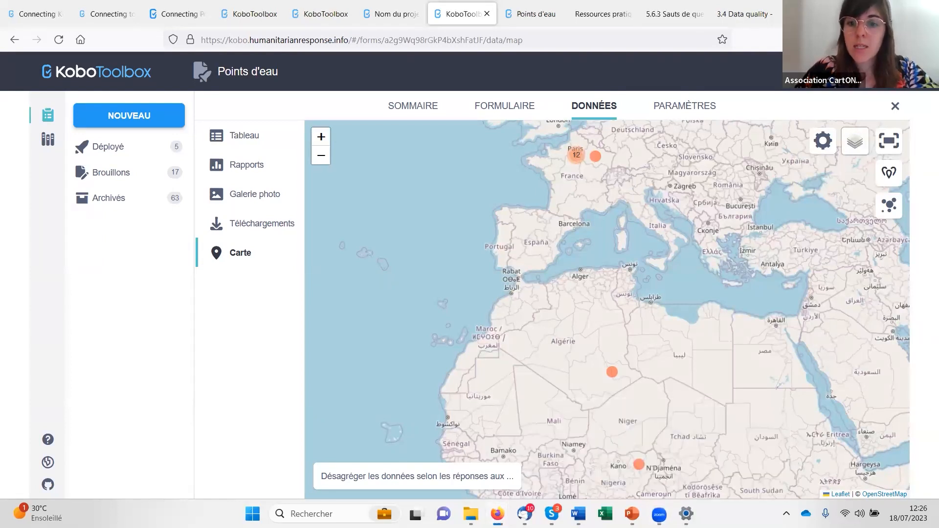
{"action": "mouse_move", "coordinate": [631, 514]}
{"action": "left_click", "coordinate": [676, 459]}
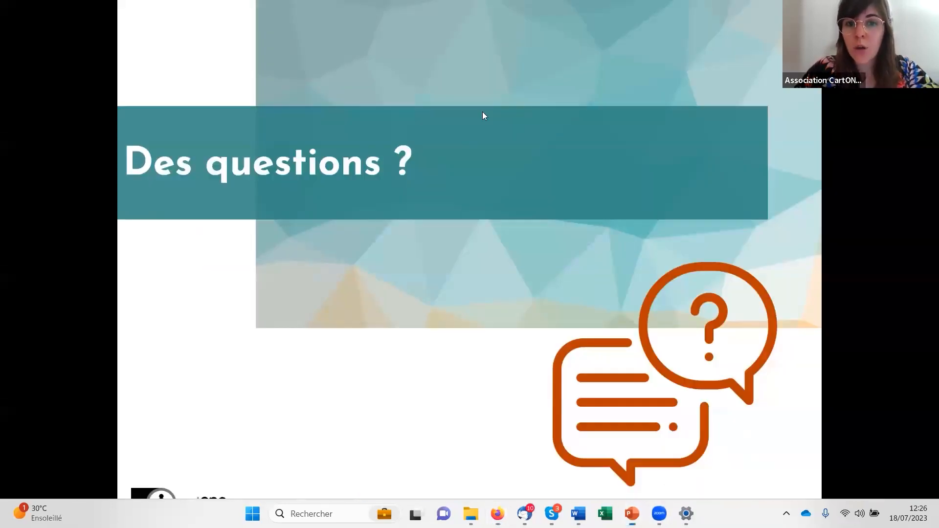
{"action": "left_click", "coordinate": [505, 217]}
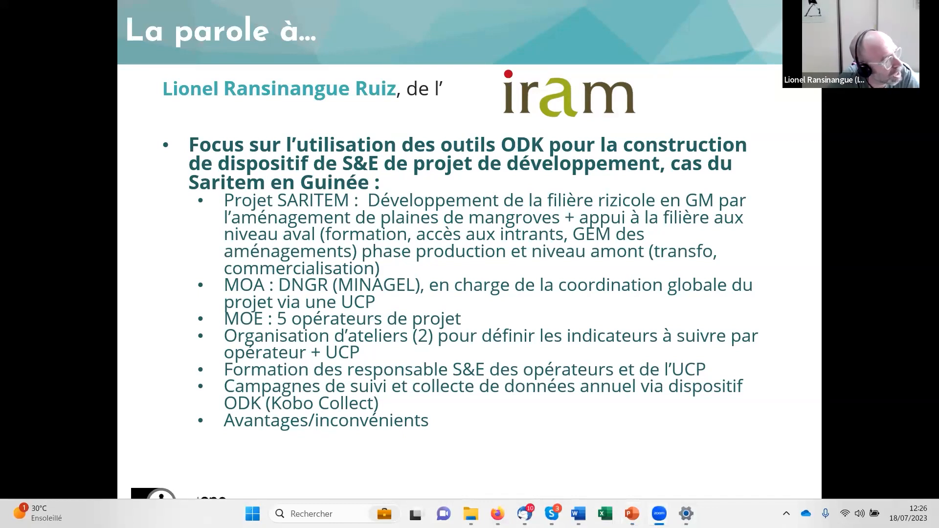
{"action": "key", "text": "alt+Tab"}
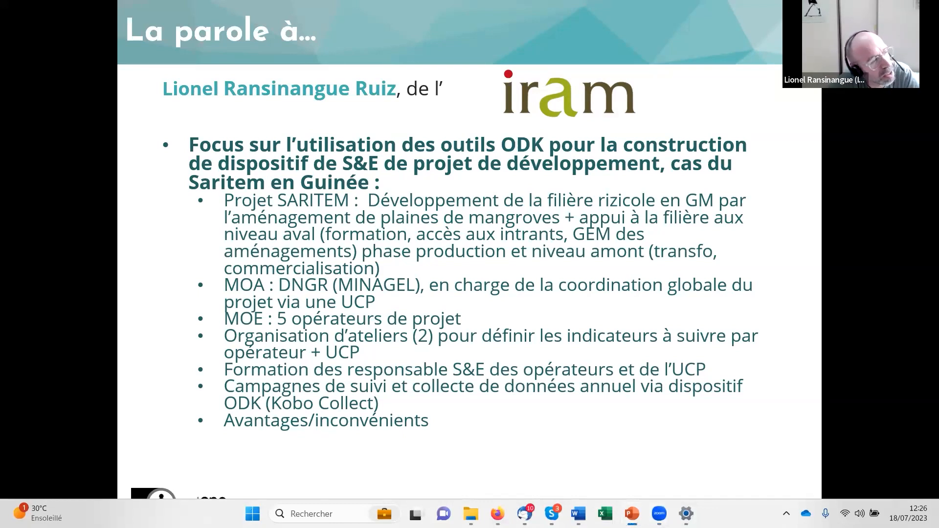